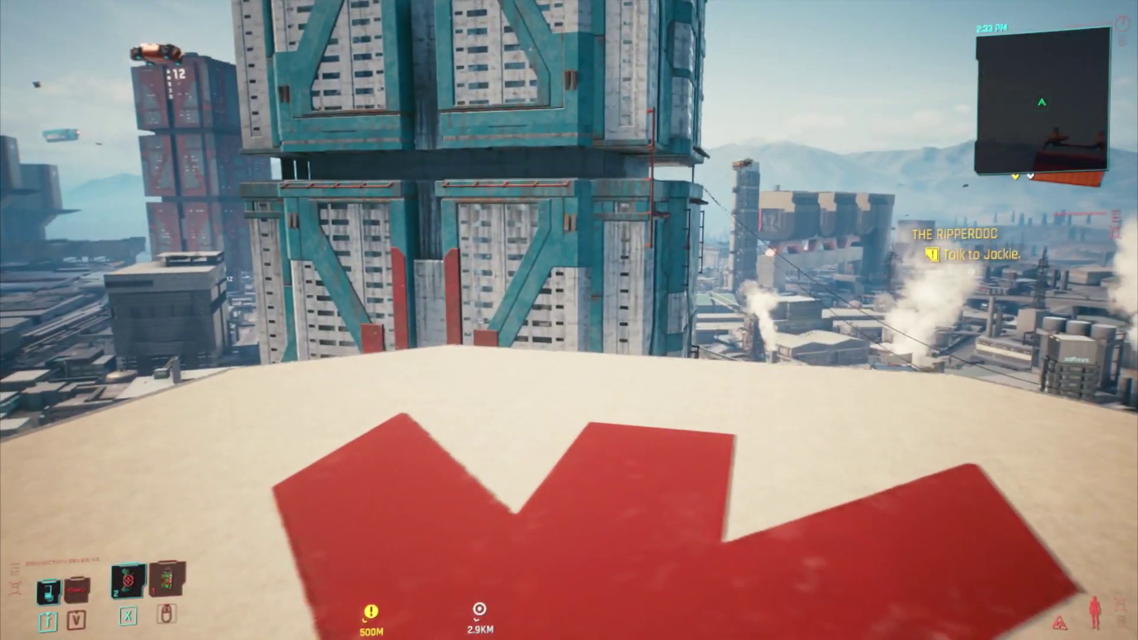
# - Look over the Cyber Engine Tweaks overlay with the FreeFly window, and return to the game
pyautogui.press('`')
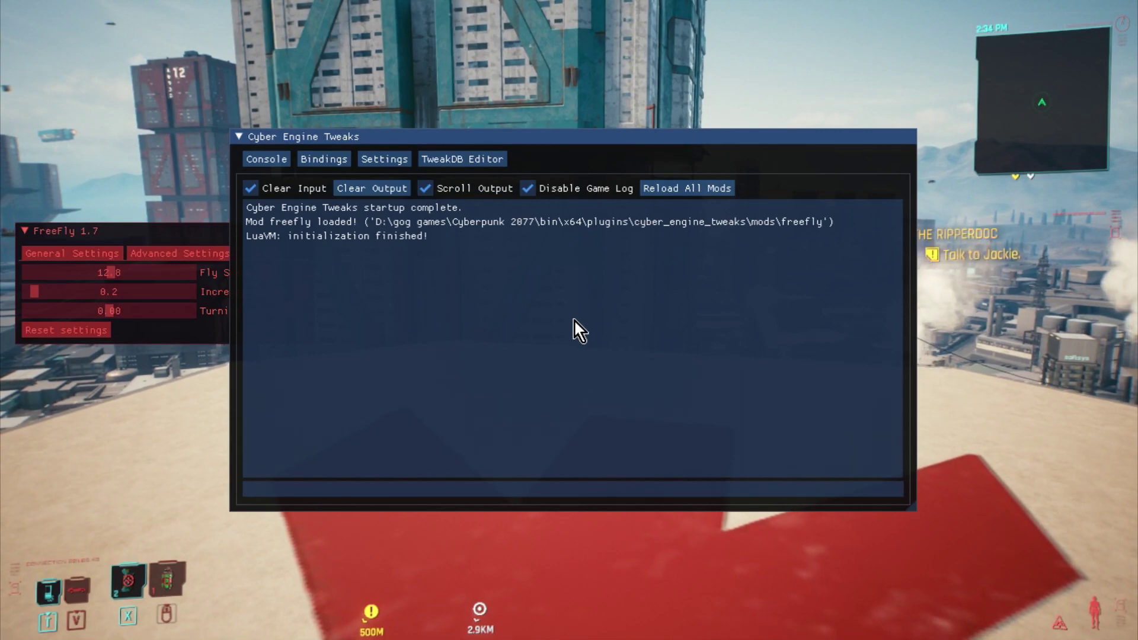
pyautogui.press('`')
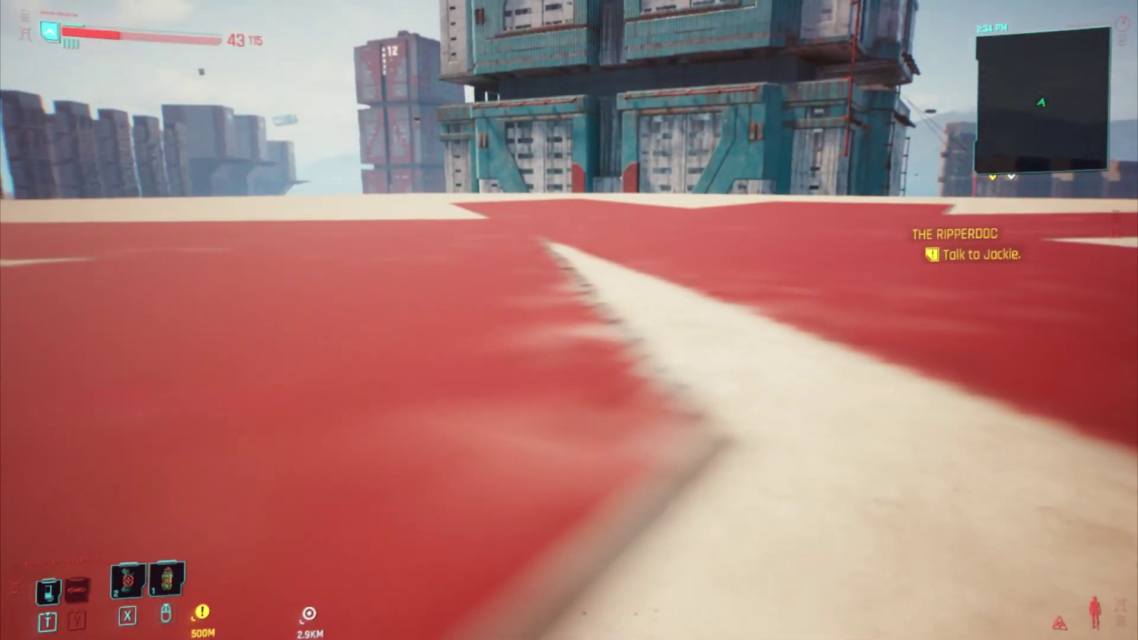
# - Use a healing item and walk the character across the red-and-beige rooftop toward its edge
pyautogui.press('x')
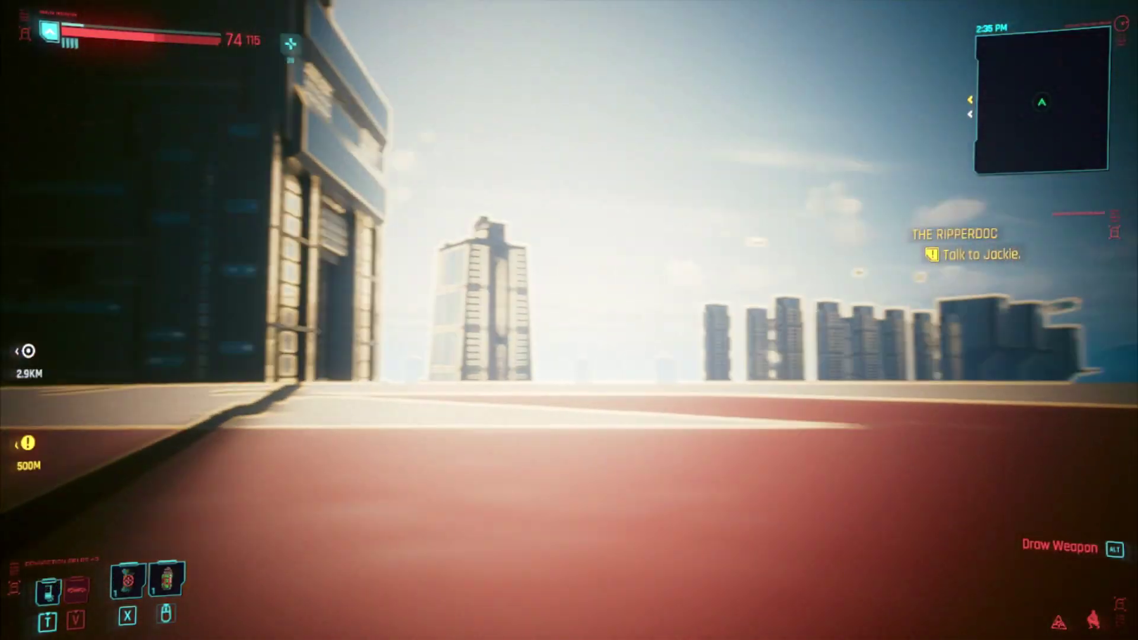
pyautogui.press('w')
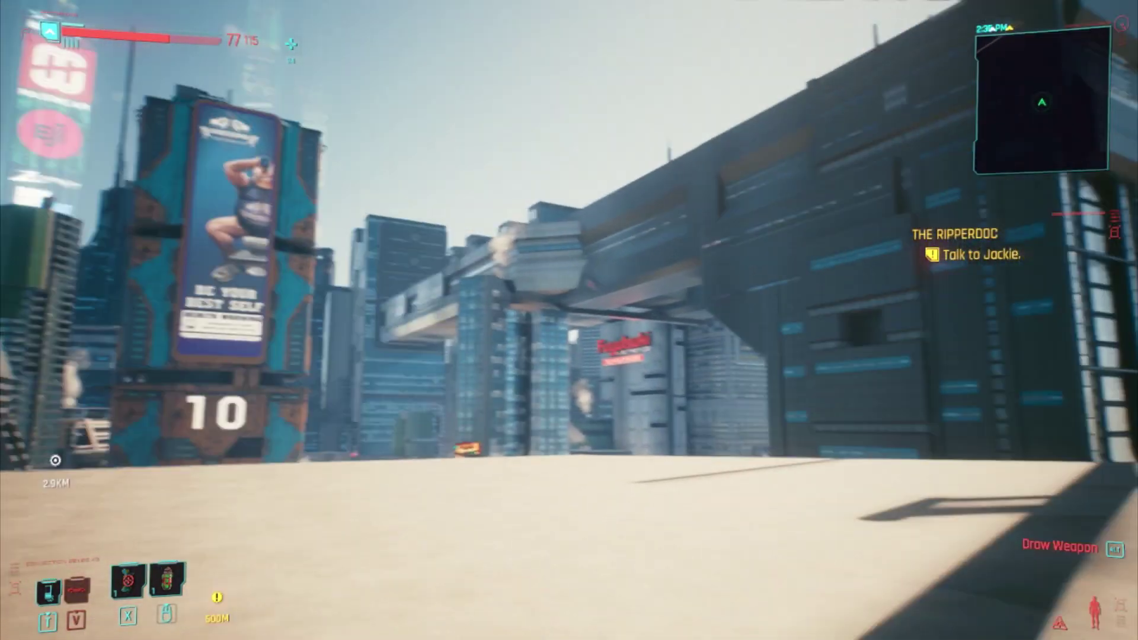
pyautogui.press('w')
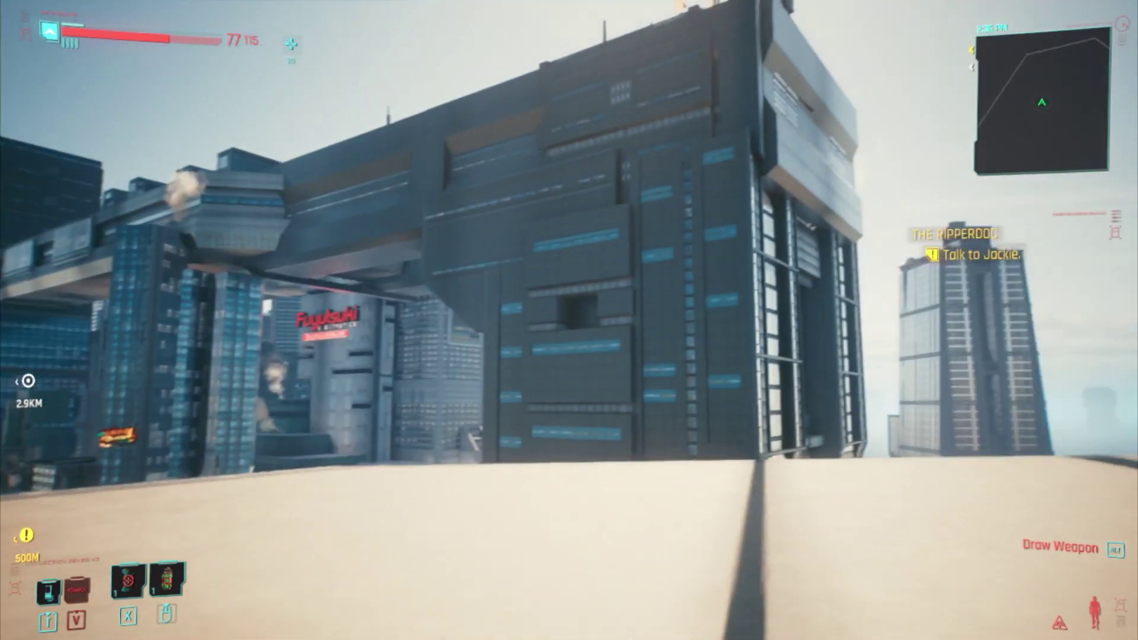
pyautogui.press('w')
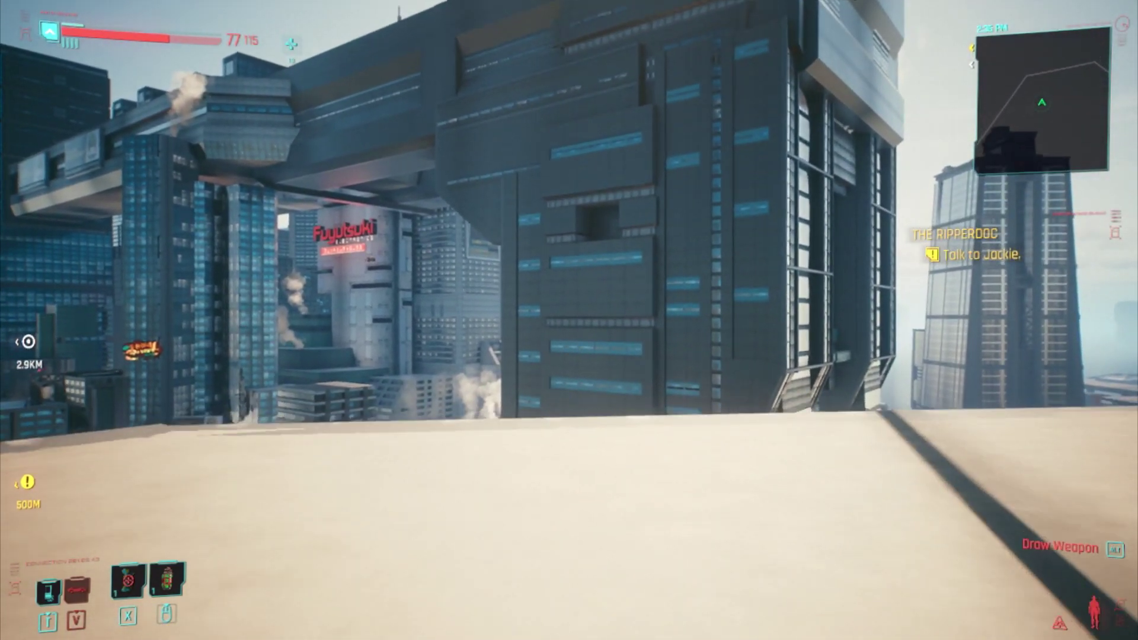
pyautogui.press('w')
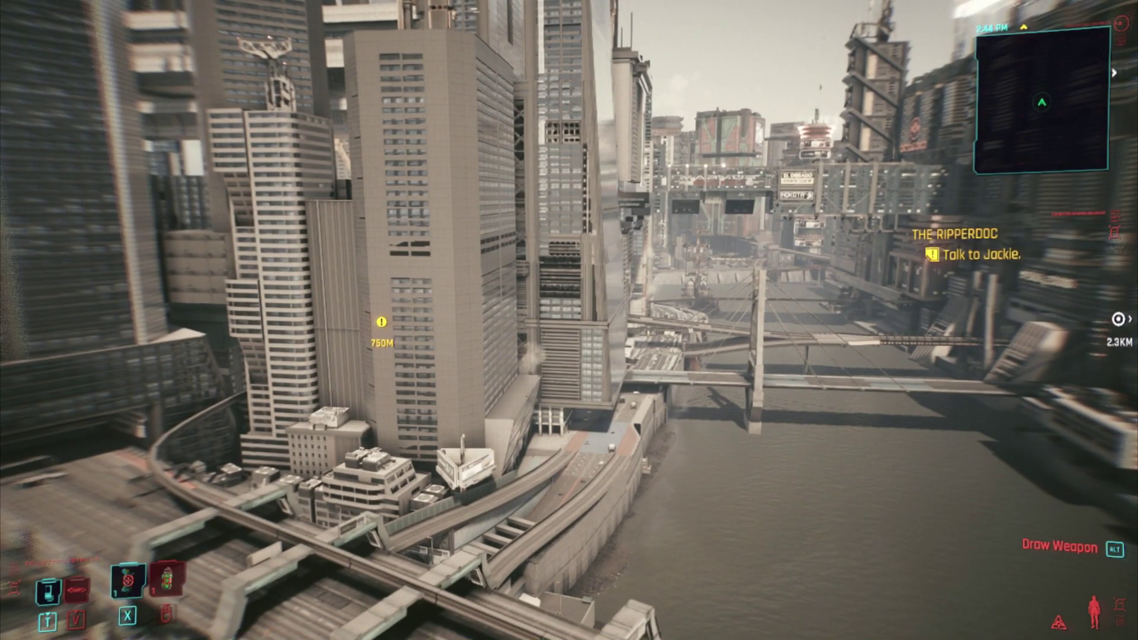
# - Move the FreeFly window clear of the Cyber Engine Tweaks console and show FreeFly's advanced settings
pyautogui.press('`')
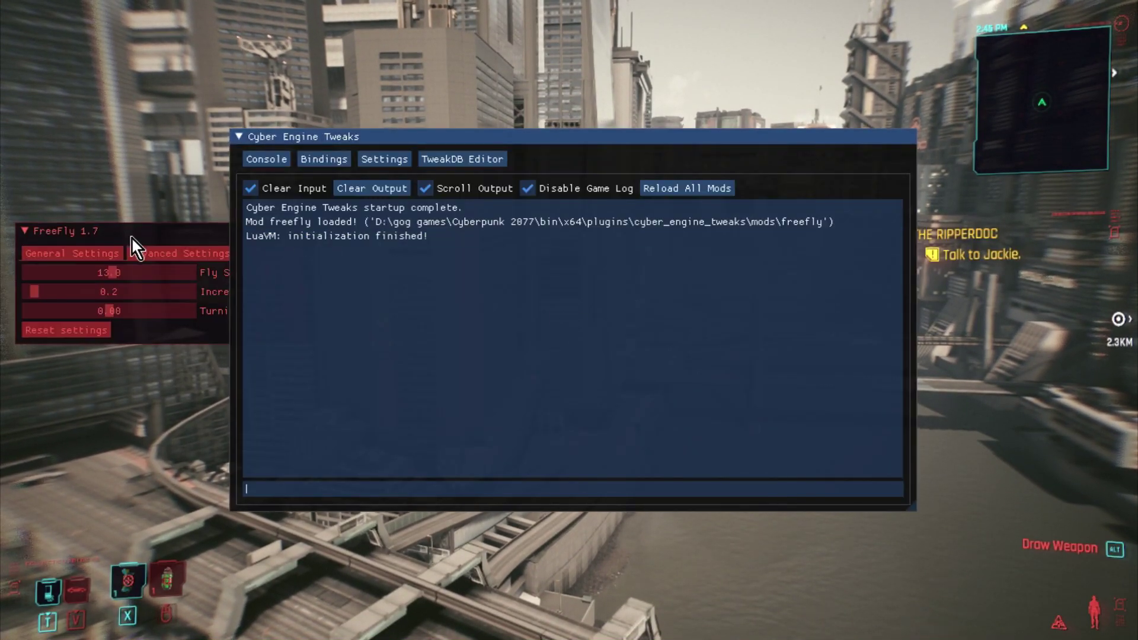
pyautogui.moveTo(133, 238); pyautogui.dragTo(151, 25)
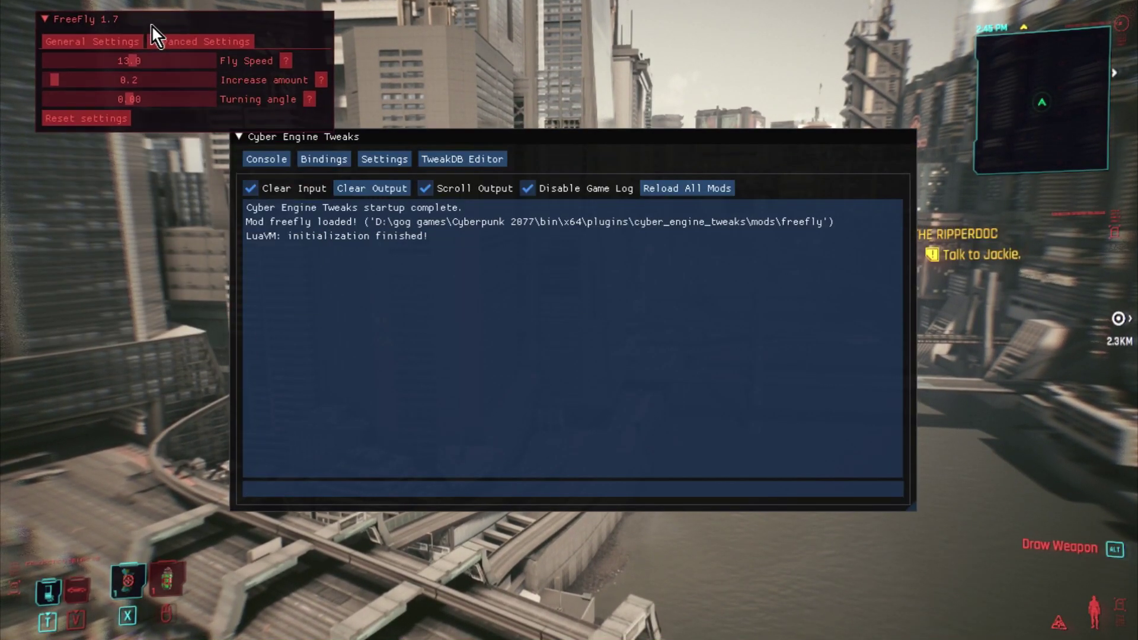
pyautogui.click(215, 42)
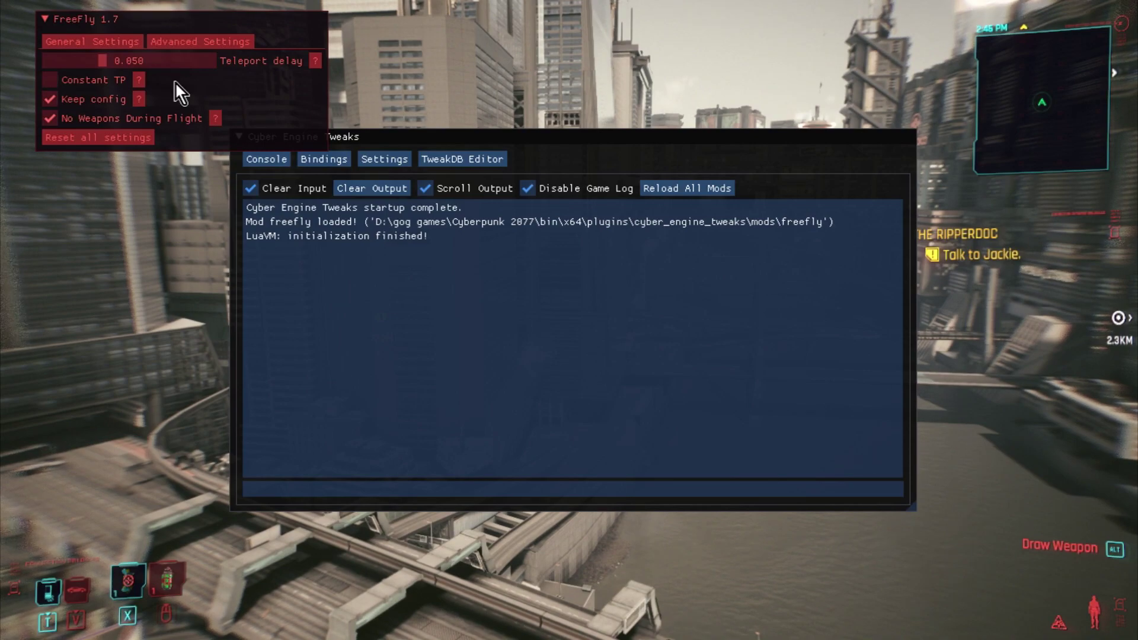
pyautogui.press('`')
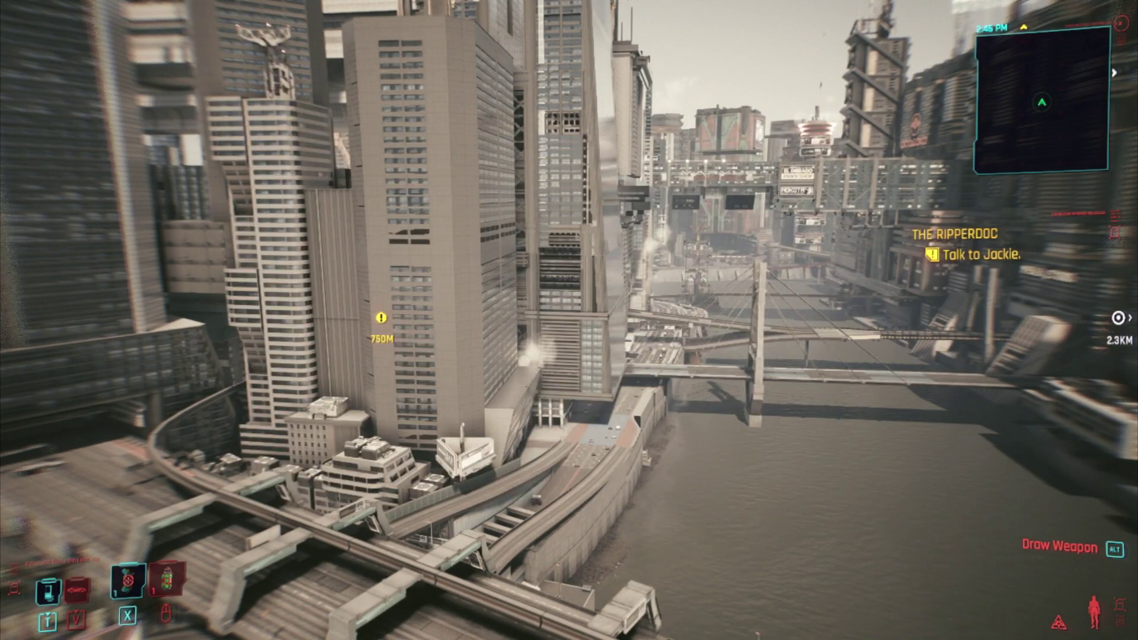
# - Fly along the river past the cable bridge and between the buildings, rising high above the city
pyautogui.press('w')
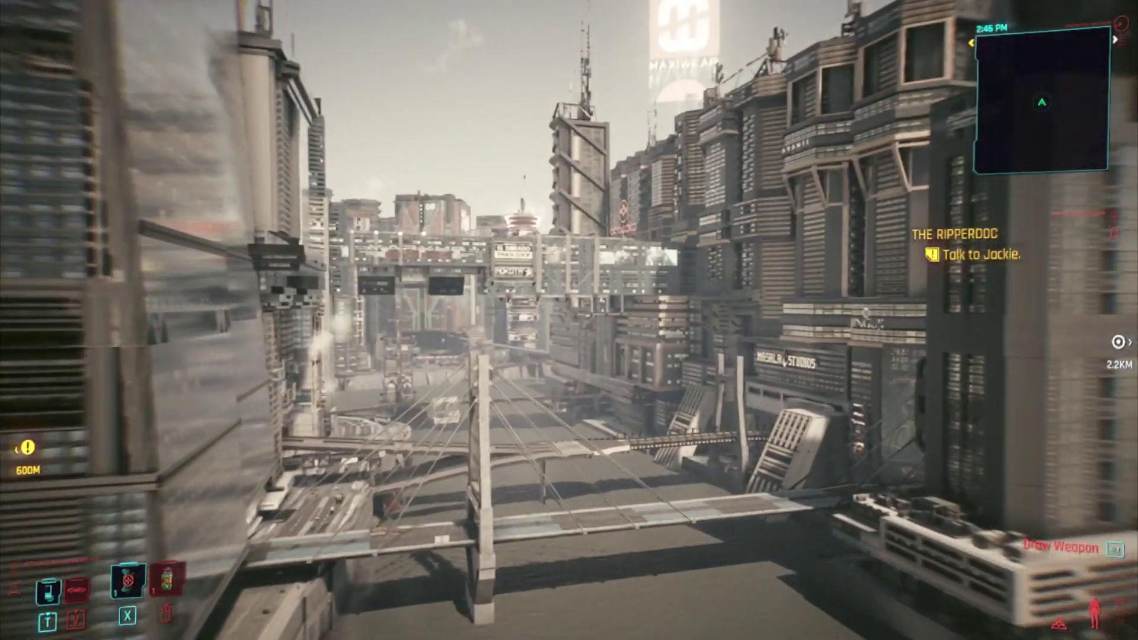
pyautogui.press('w')
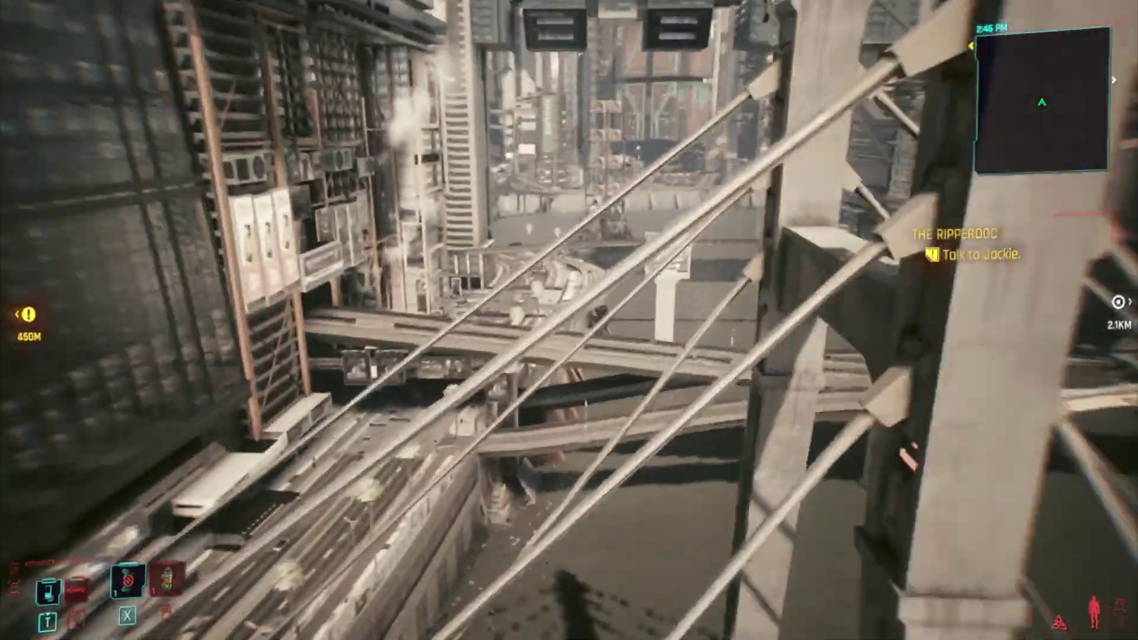
pyautogui.press('w')
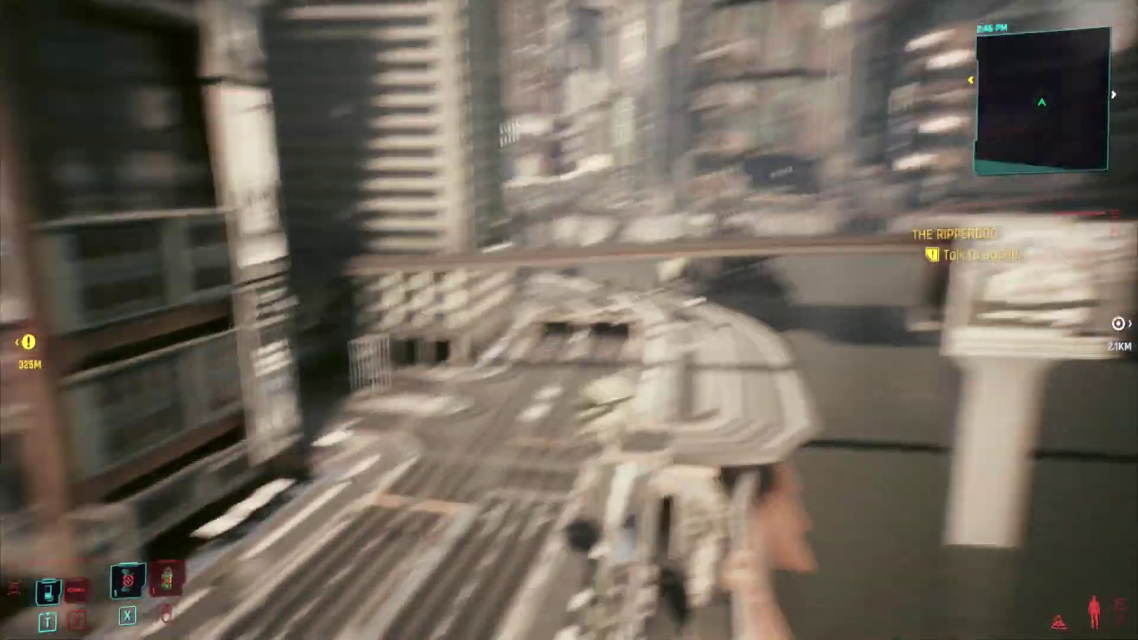
pyautogui.press('w')
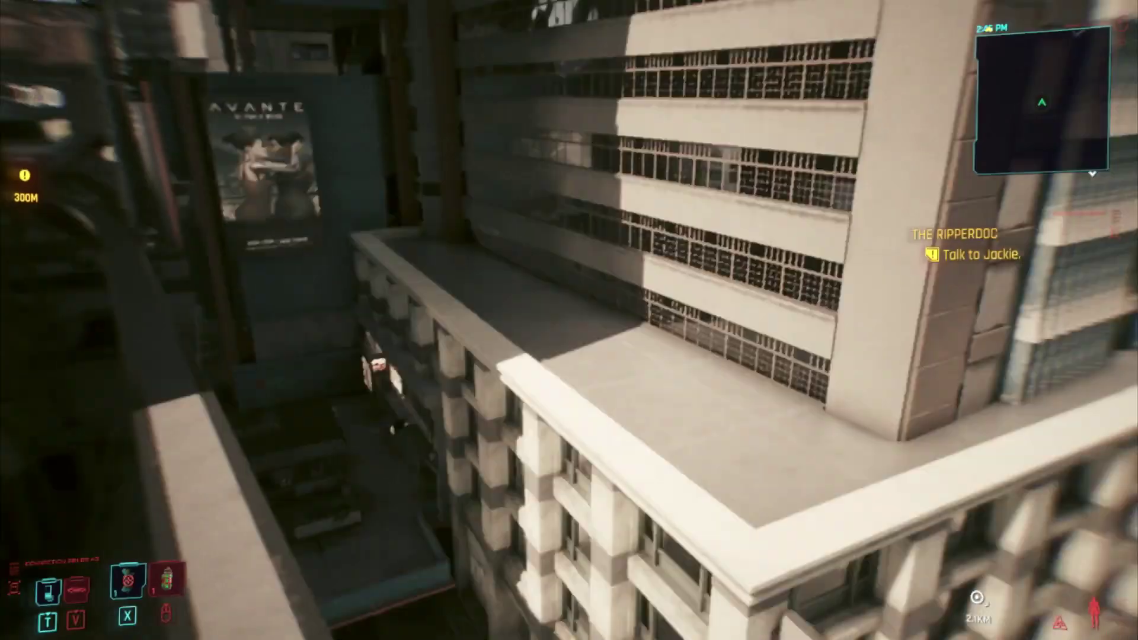
pyautogui.press('w')
pyautogui.press('w')
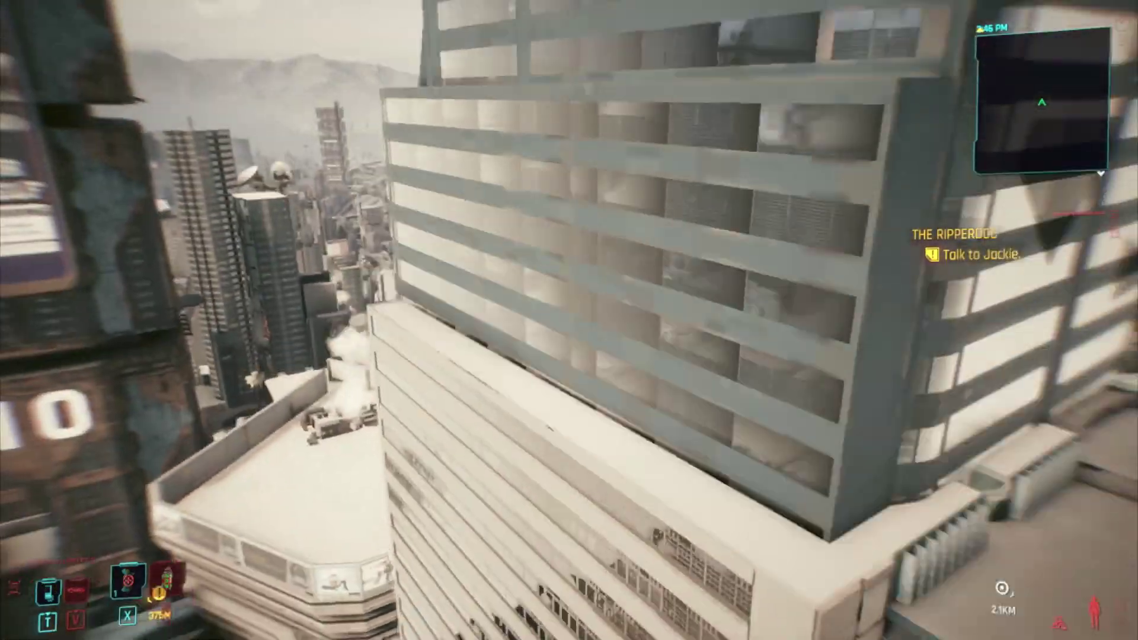
pyautogui.press('w')
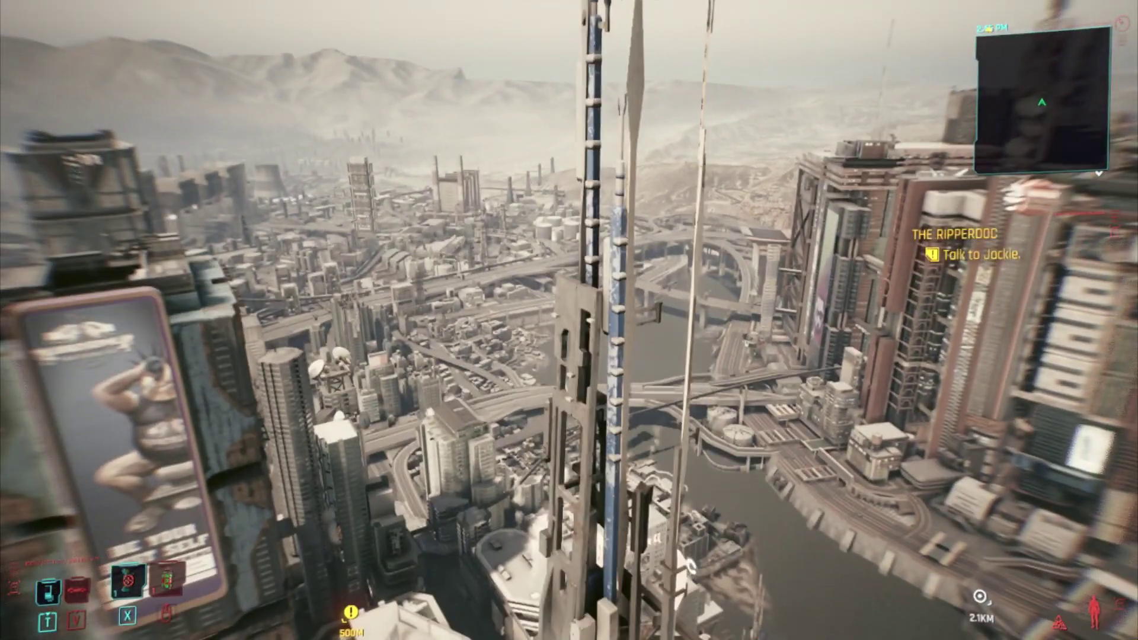
pyautogui.press('w')
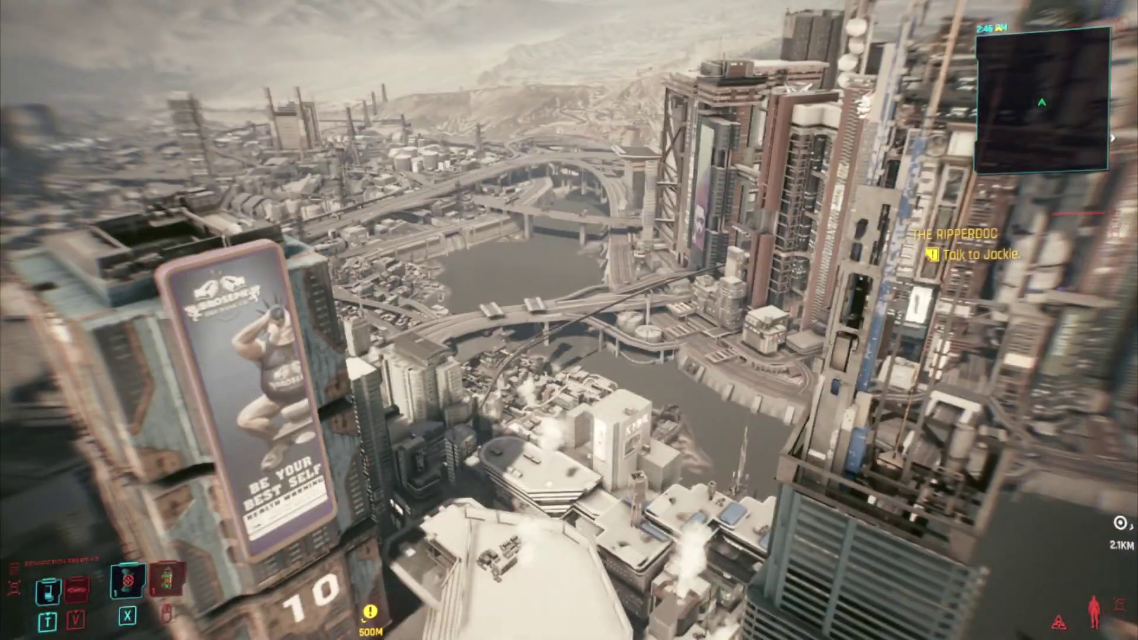
# - Turn on FreeFly's Constant TP option and fly over the river down to the street crossing in Kabuki
pyautogui.press('`')
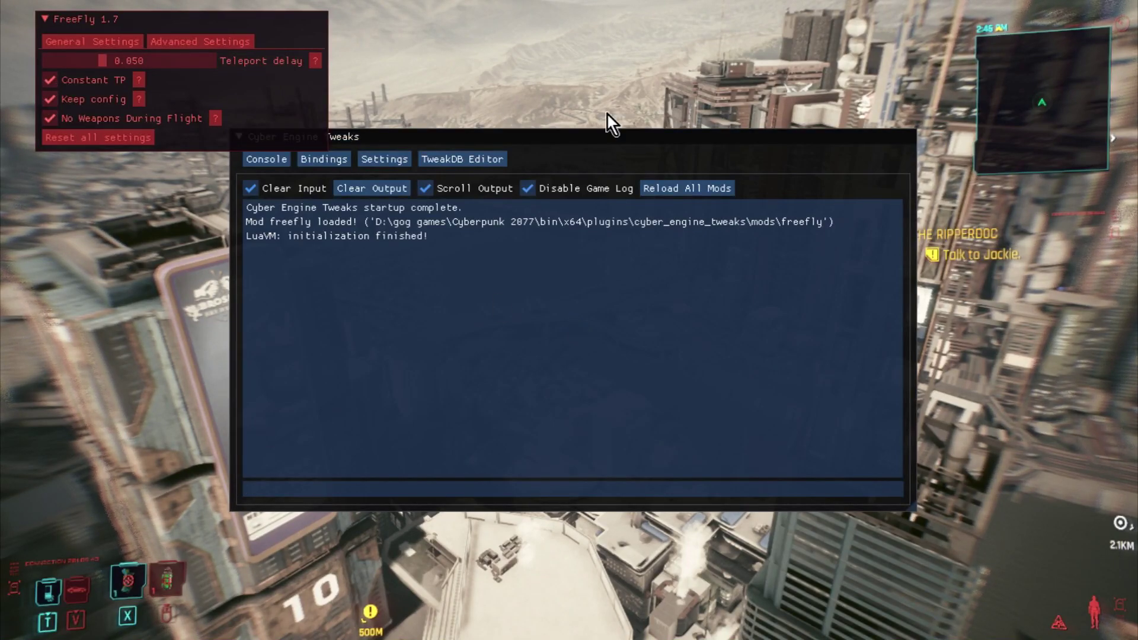
pyautogui.press('`')
pyautogui.press('w')
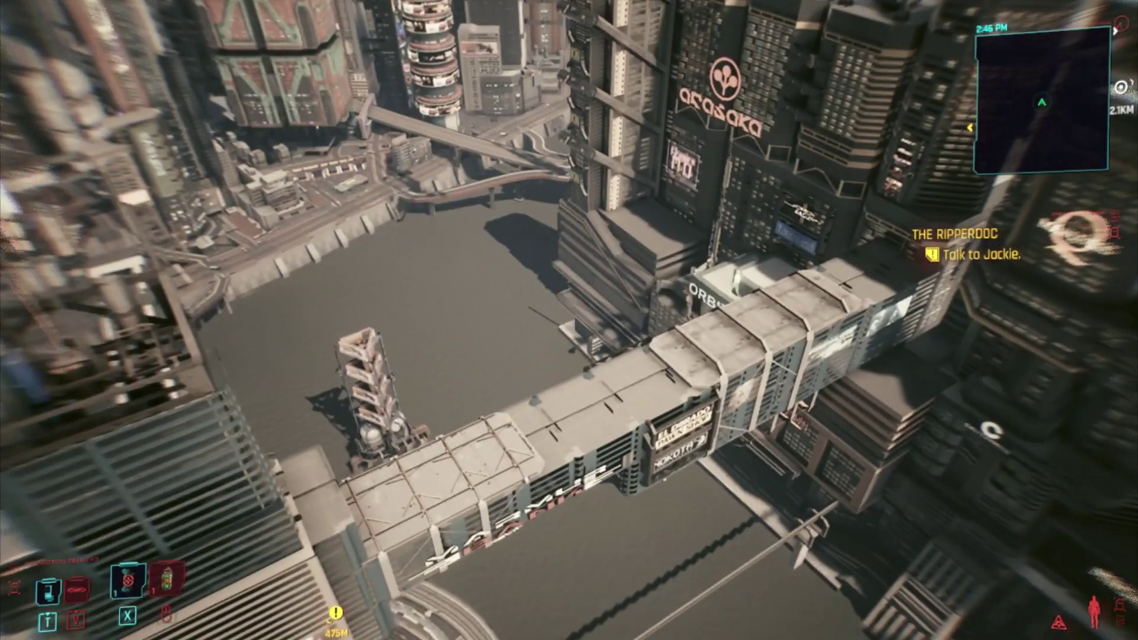
pyautogui.press('w')
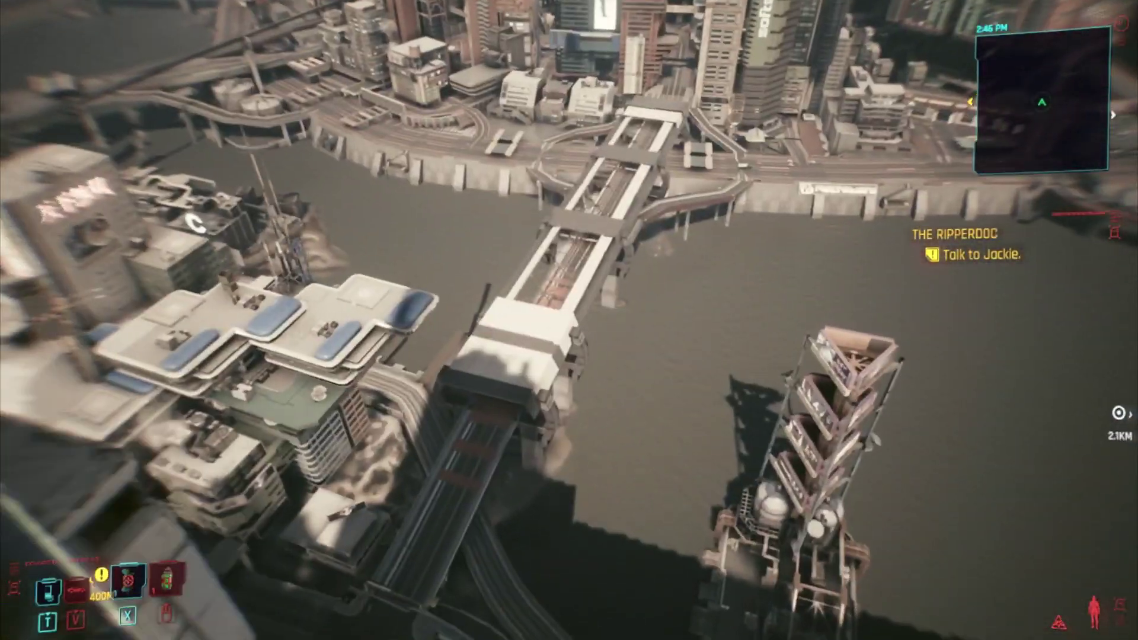
pyautogui.press('w')
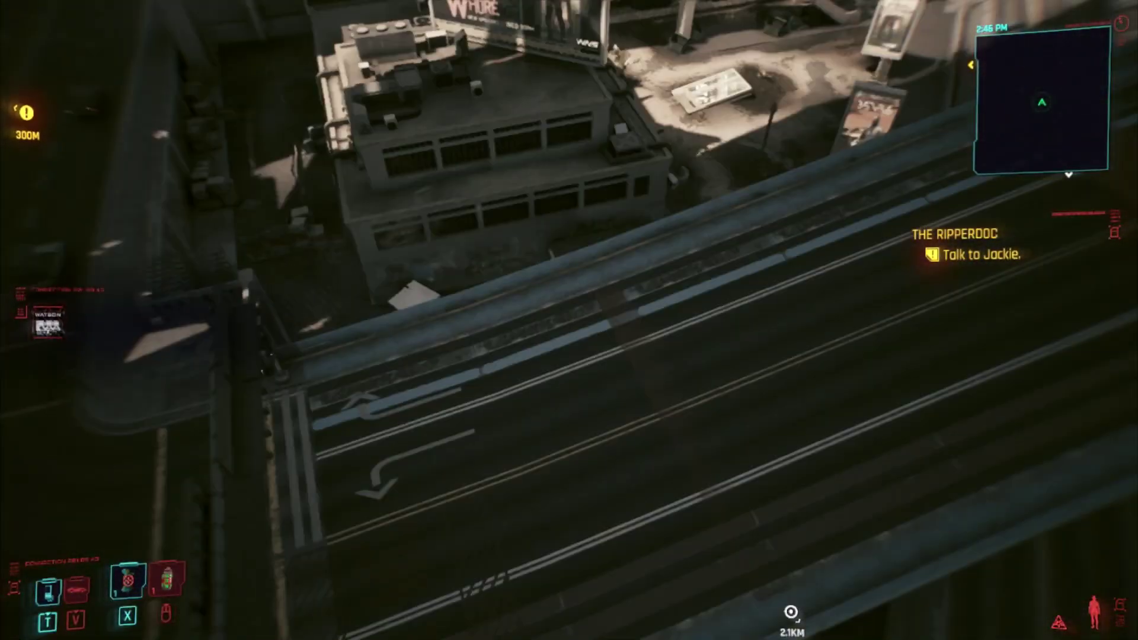
pyautogui.press('w')
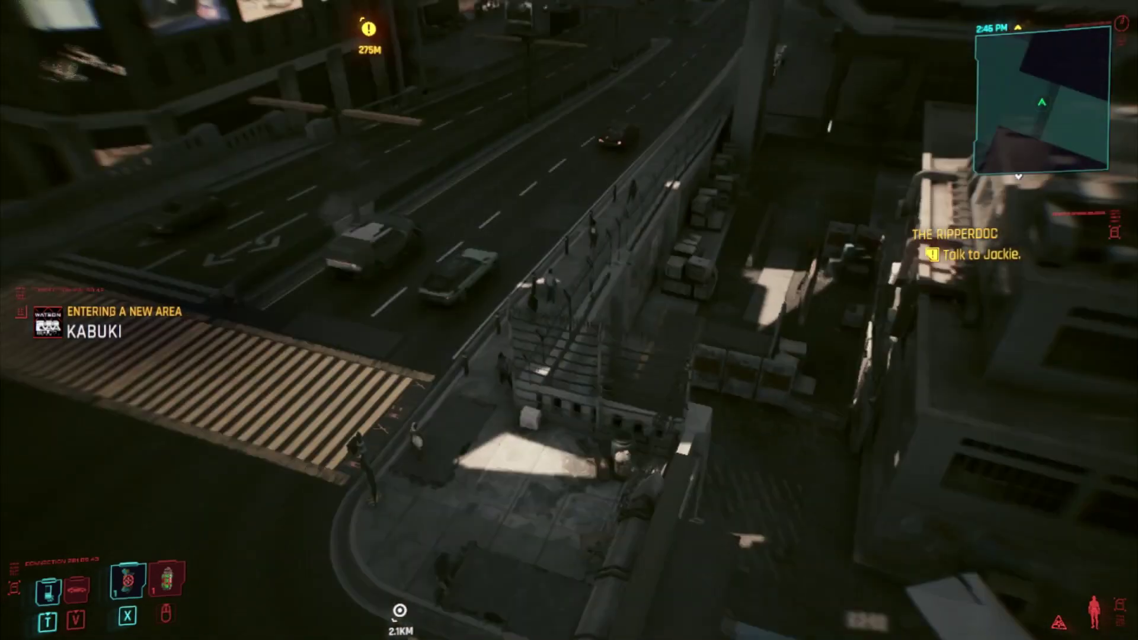
pyautogui.press('w')
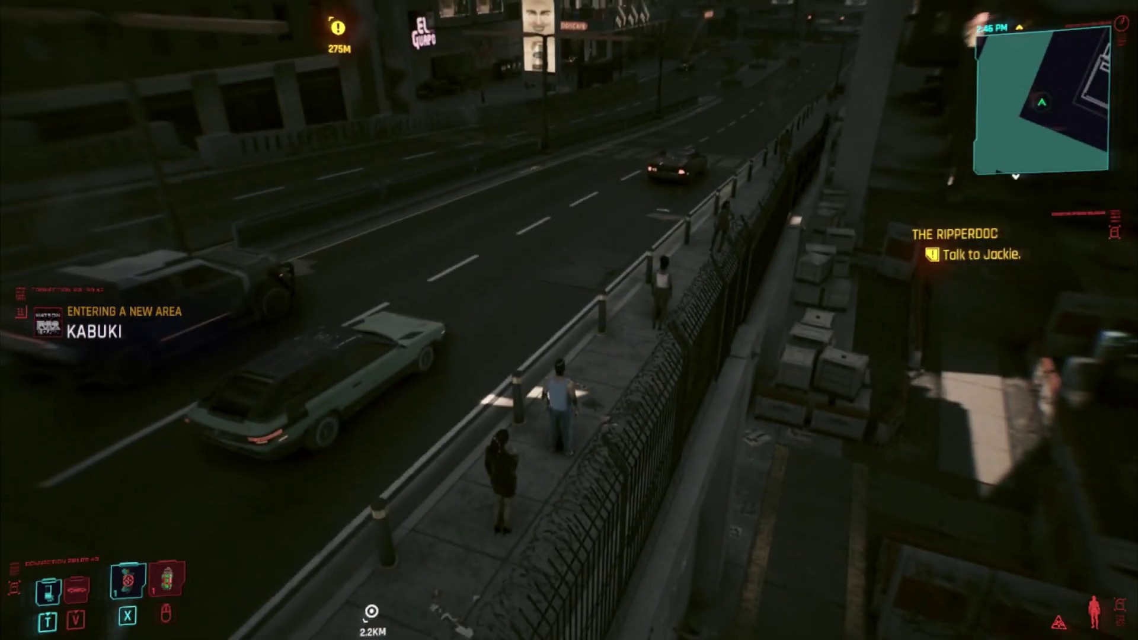
pyautogui.press('w')
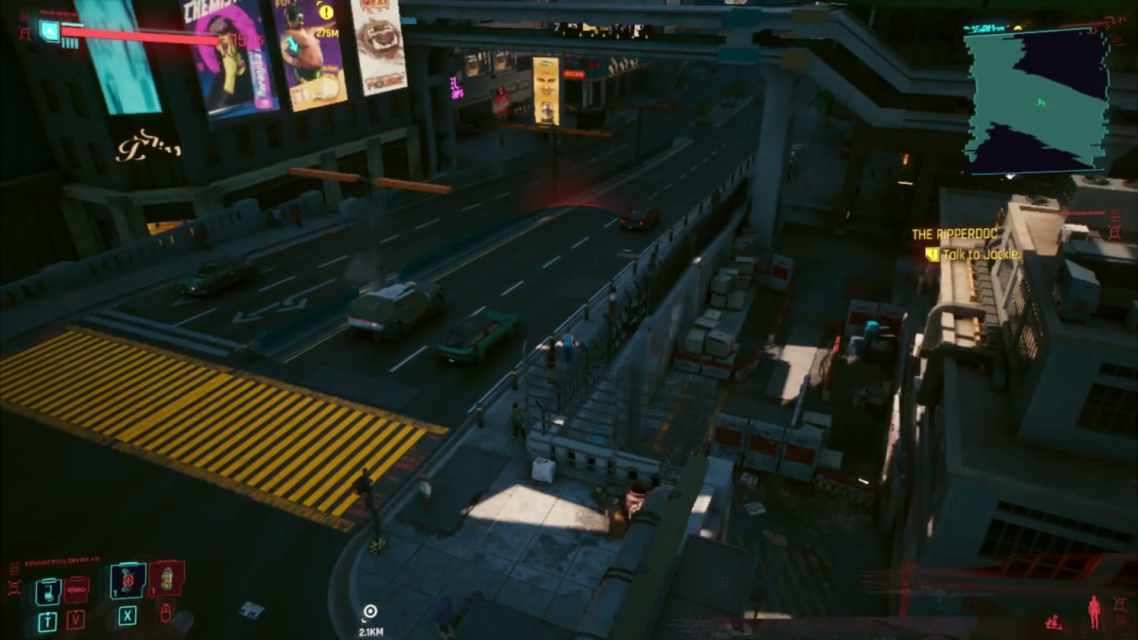
# - Move the airborne character back over the yellow pedestrian crossing and down toward the street corner
pyautogui.press('s')
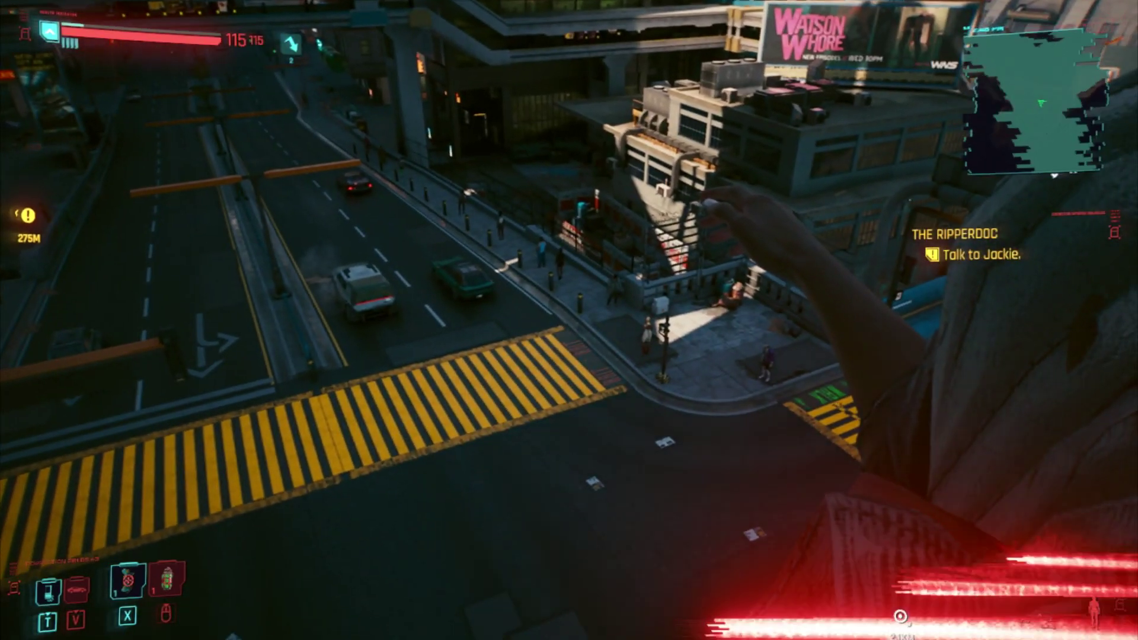
pyautogui.press('Escape')
pyautogui.press('Escape')
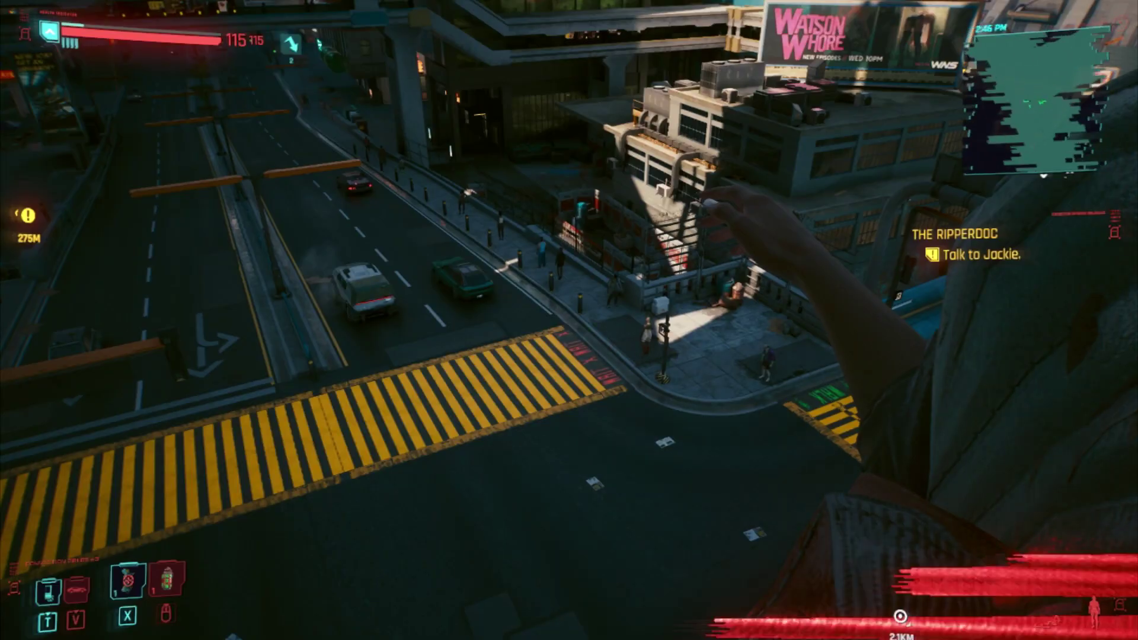
pyautogui.press('w')
pyautogui.press('s')
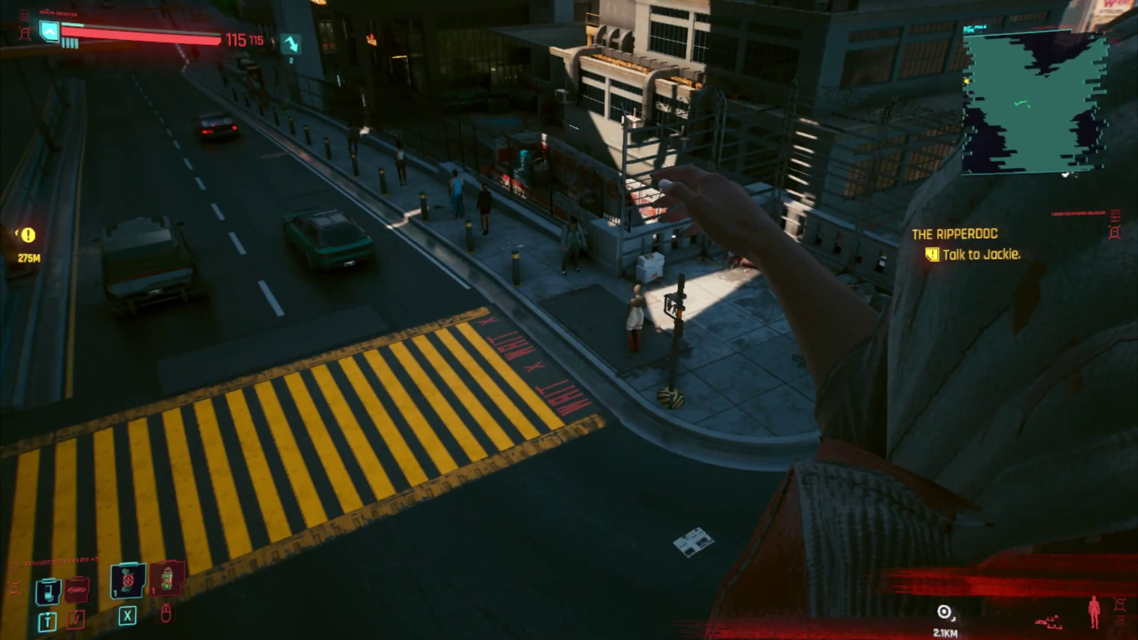
# - Toggle the Constant TP option in FreeFly's advanced settings and return to the game
pyautogui.press('`')
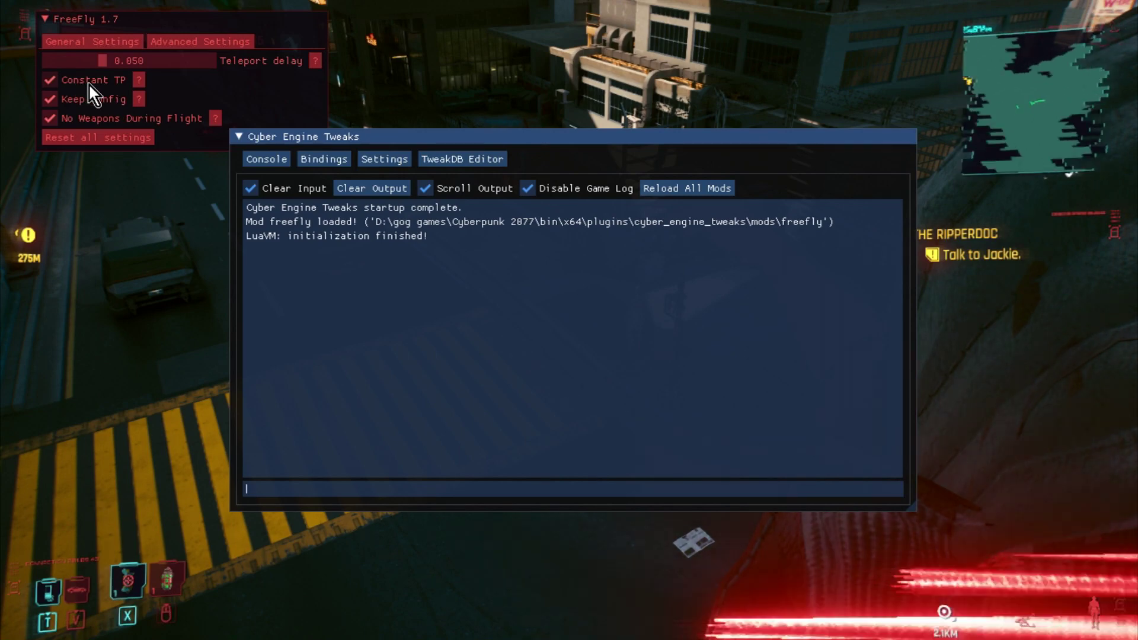
pyautogui.click(55, 83)
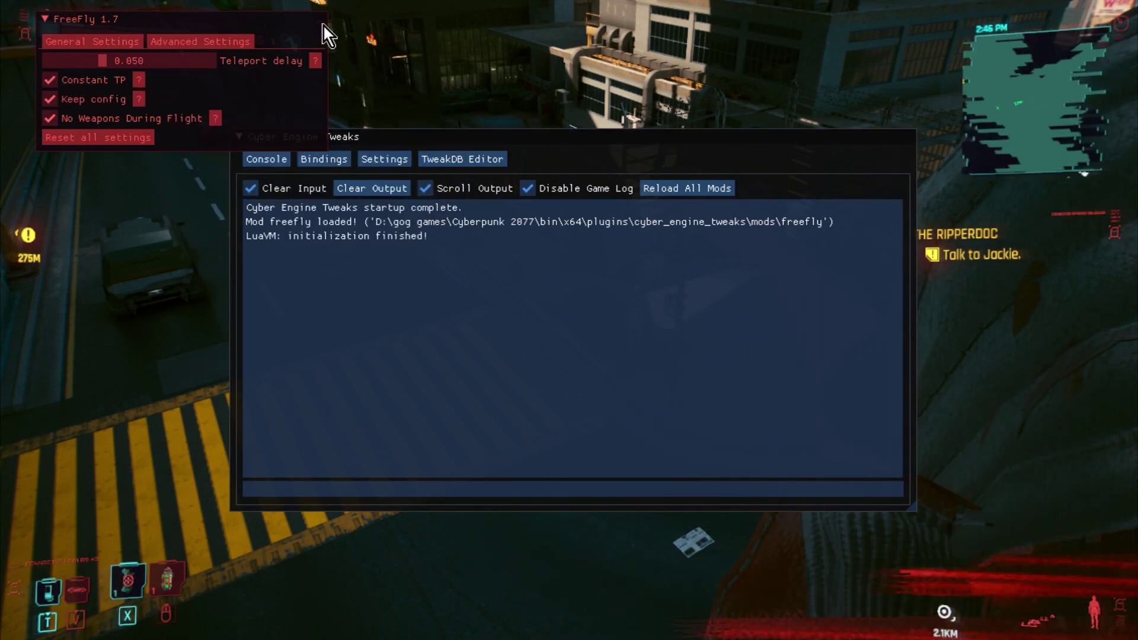
pyautogui.press('`')
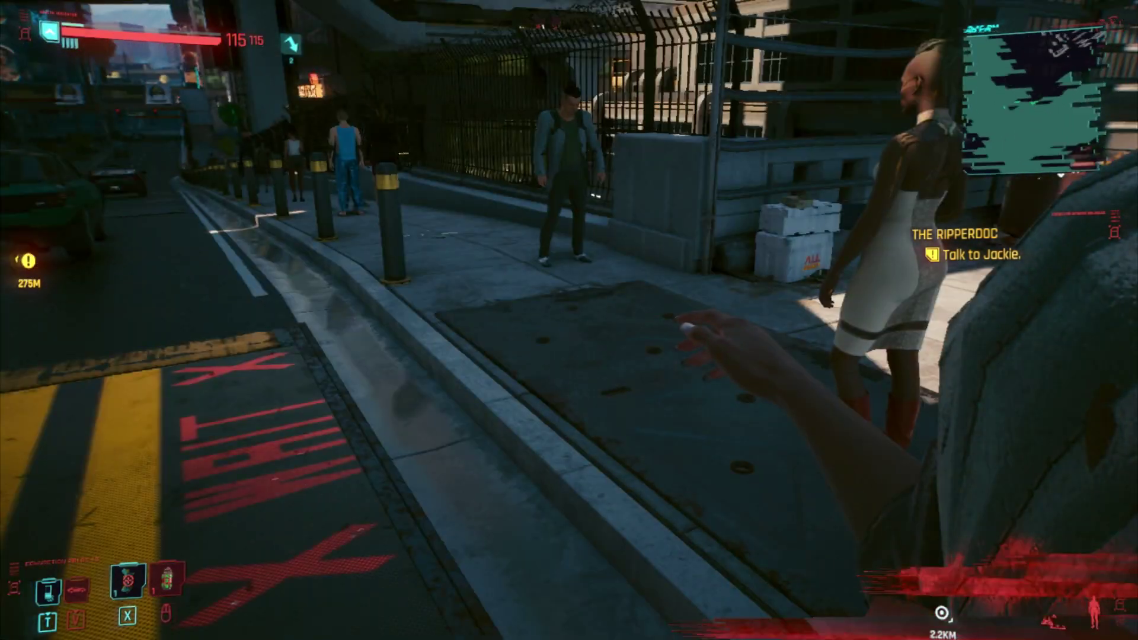
pyautogui.press('`')
pyautogui.press('`')
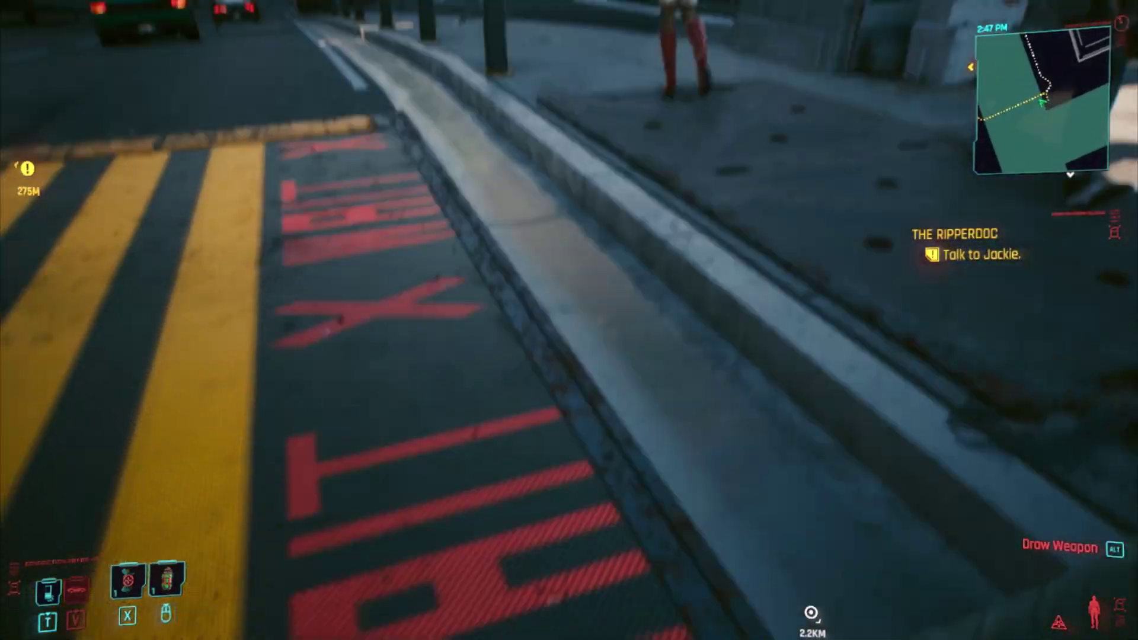
# - Quit Cyberpunk 2077 to the desktop, accepting the loss of unsaved progress
pyautogui.press('w')
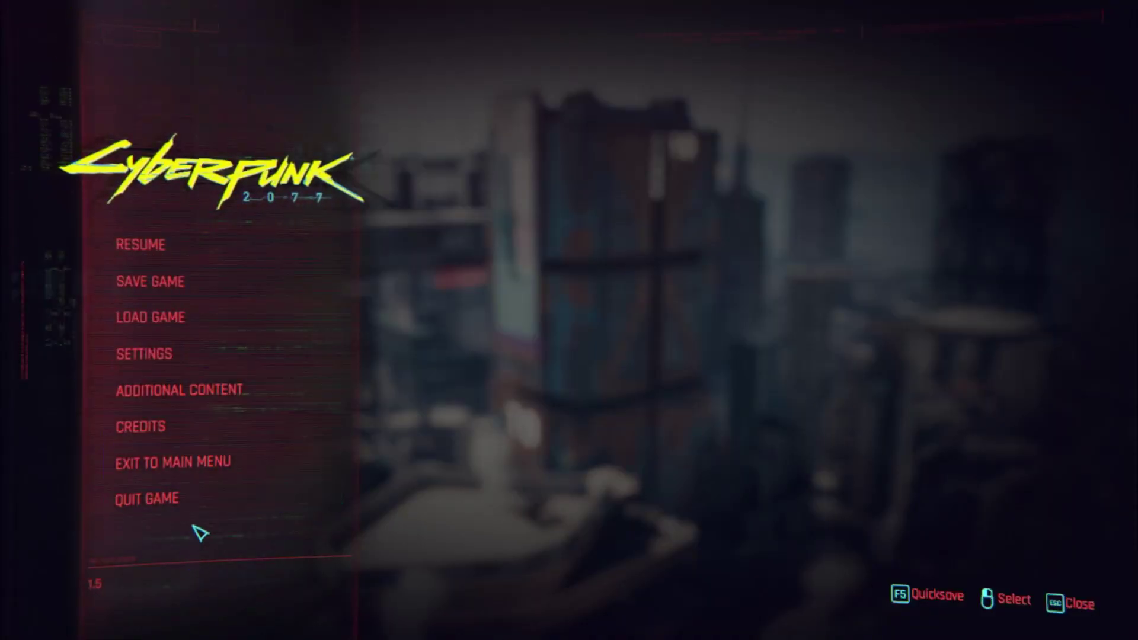
pyautogui.click(214, 509)
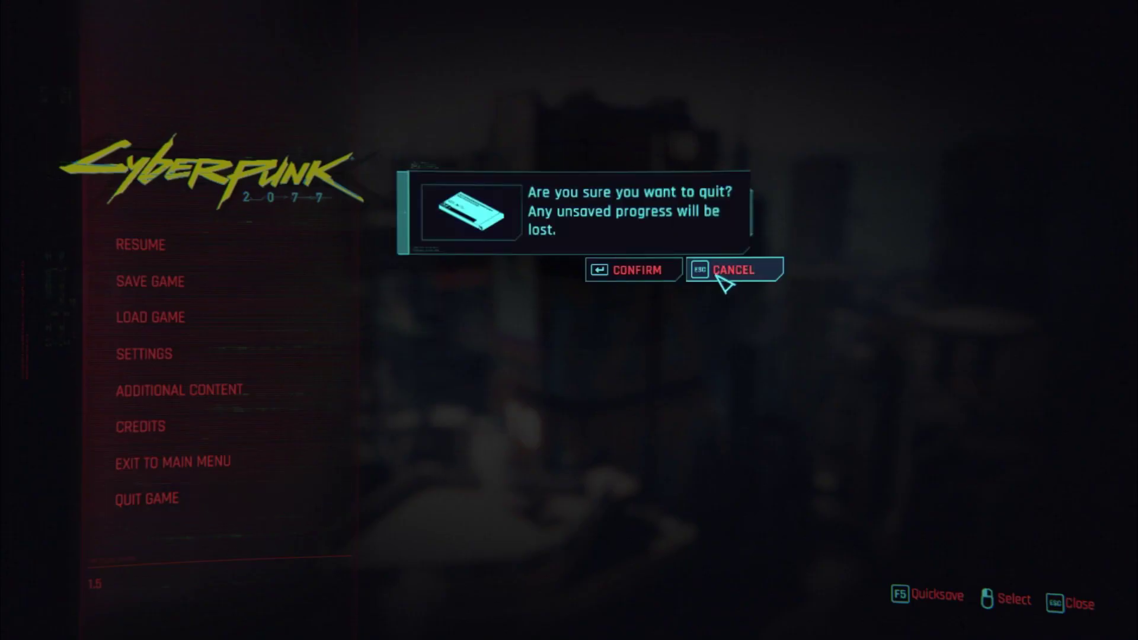
pyautogui.click(645, 289)
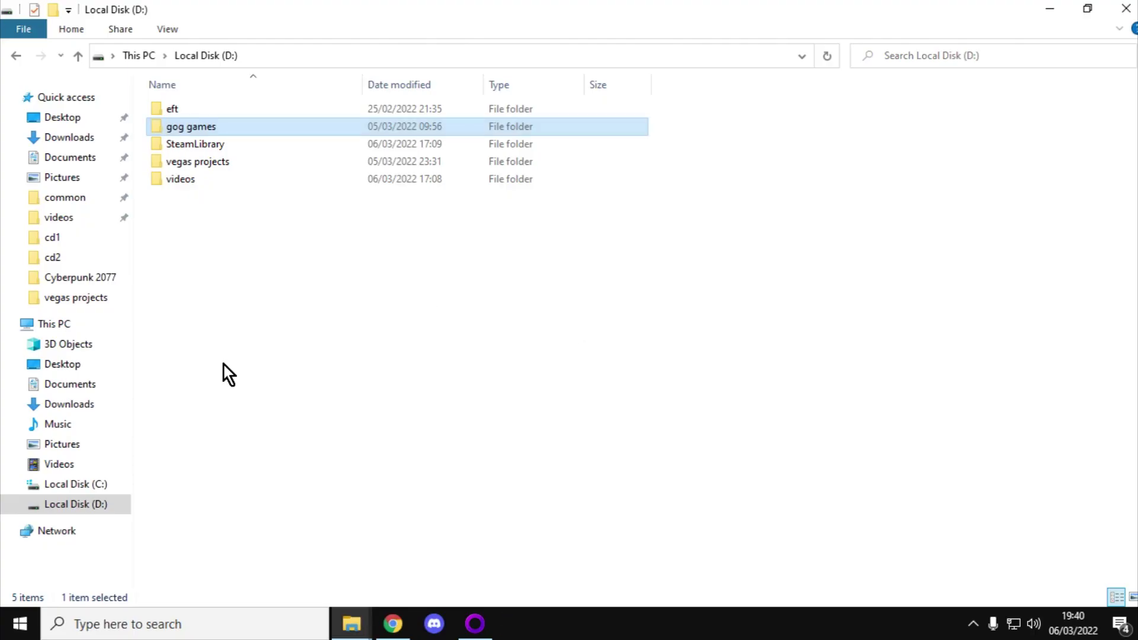
# - Switch to Chrome and view the Nexus Mods home page, followed by the FreeFly (Noclip) mod page
pyautogui.click(392, 624)
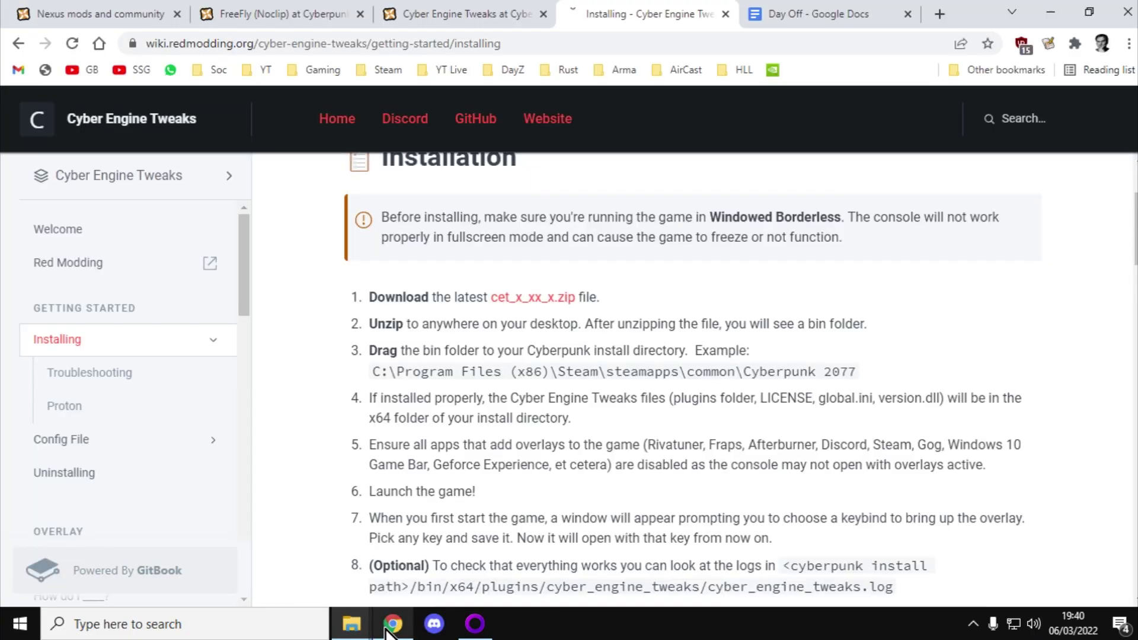
pyautogui.click(119, 12)
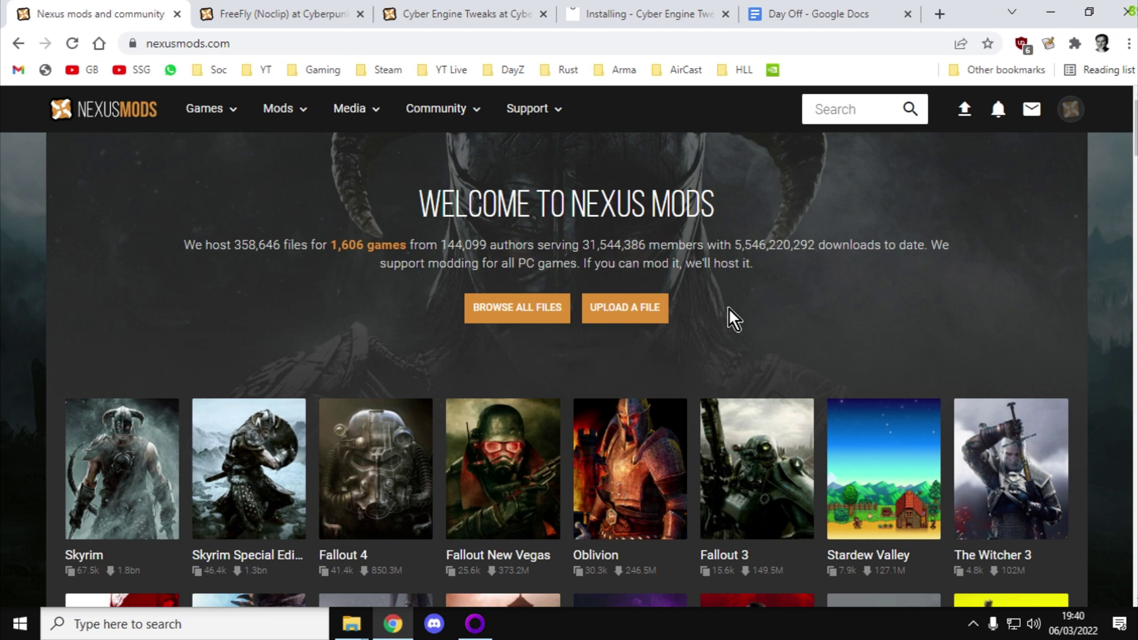
pyautogui.click(290, 17)
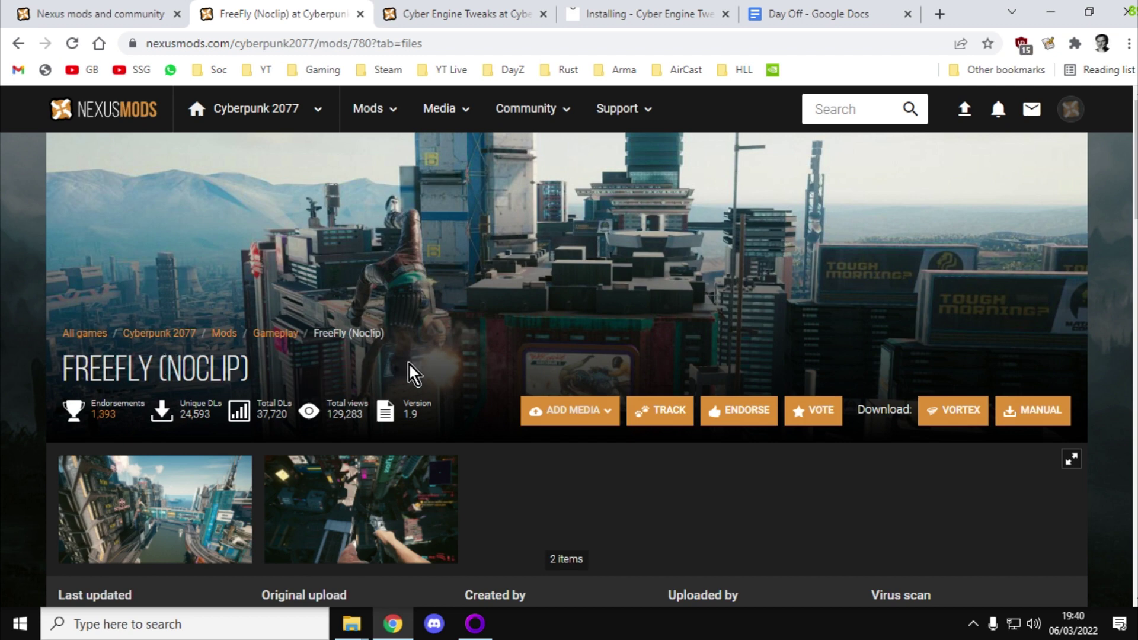
# - Open the FreeFly mod's description and expand its Requirements section
pyautogui.scroll(-5, 408, 362)
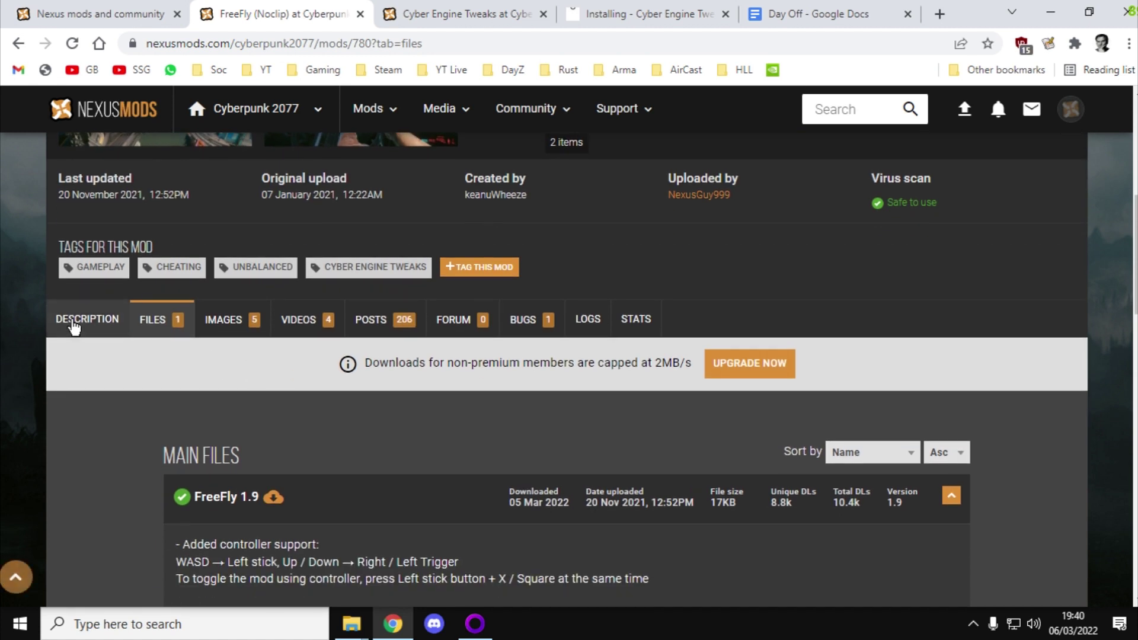
pyautogui.click(78, 321)
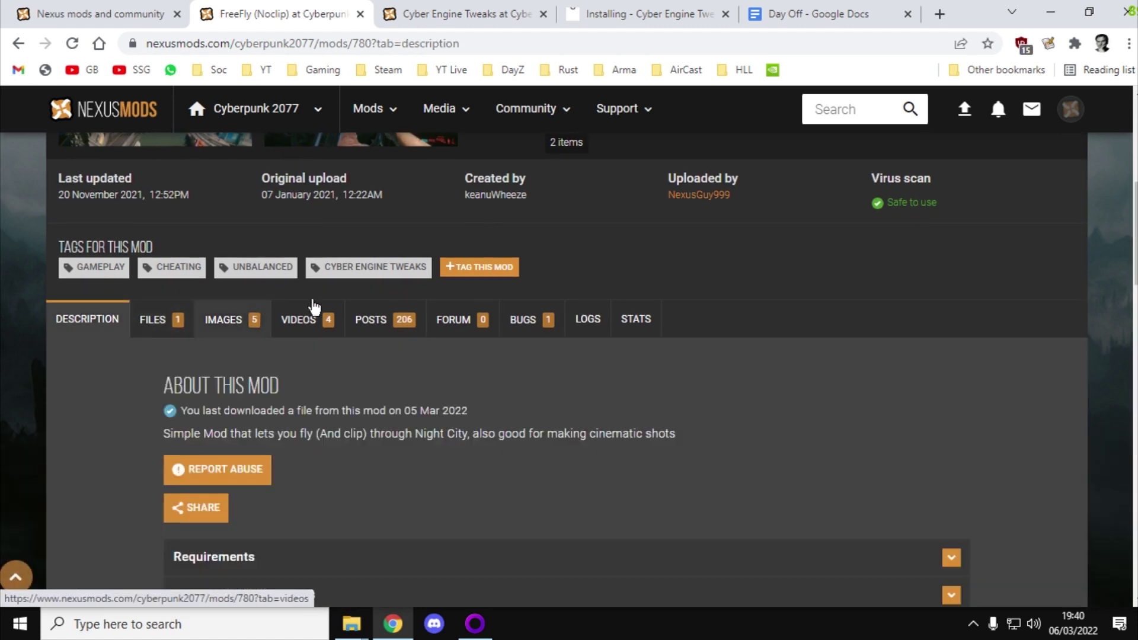
pyautogui.scroll(-3, 380, 309)
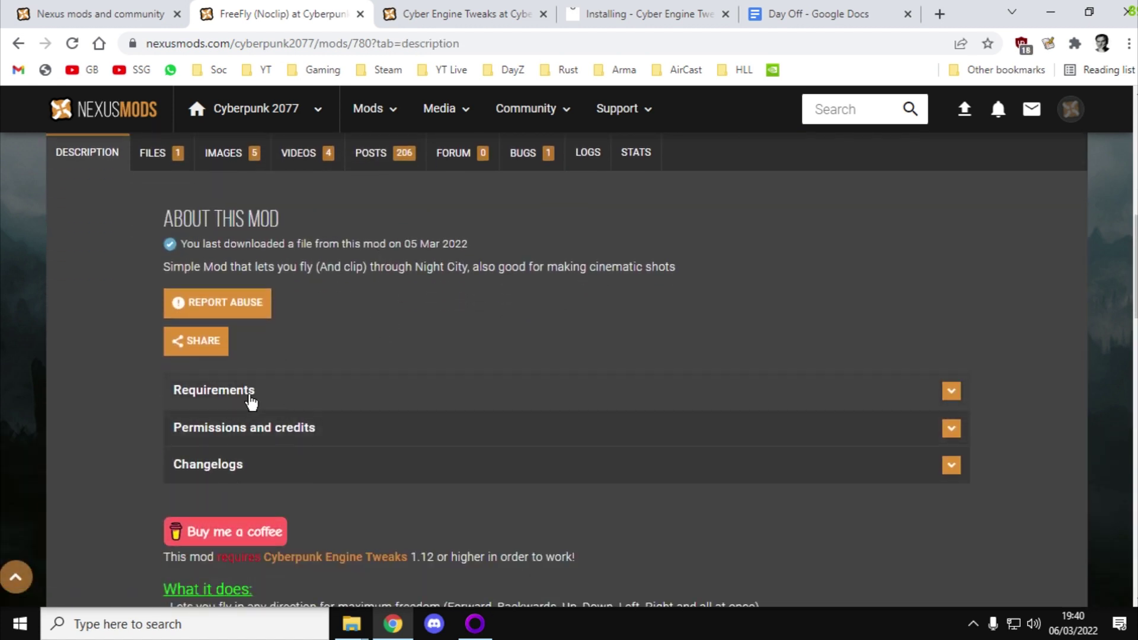
pyautogui.click(325, 397)
pyautogui.scroll(-1, 363, 355)
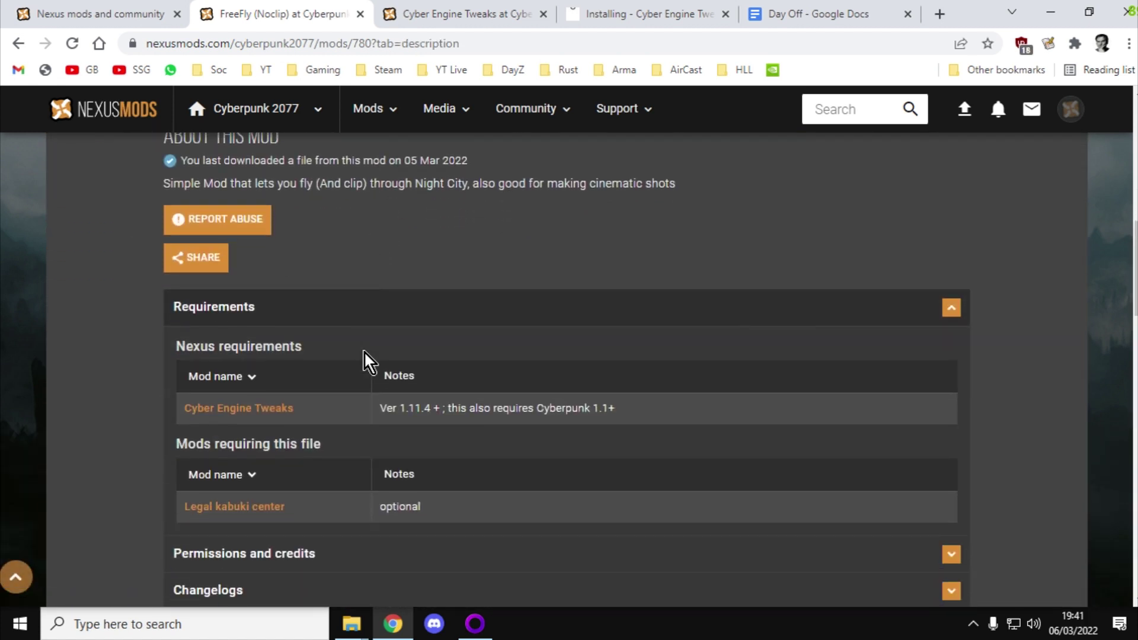
# - Bring up the Cyber Engine Tweaks mod page and go to the manual download of its main file, version 1.19.3
pyautogui.rightClick(247, 416)
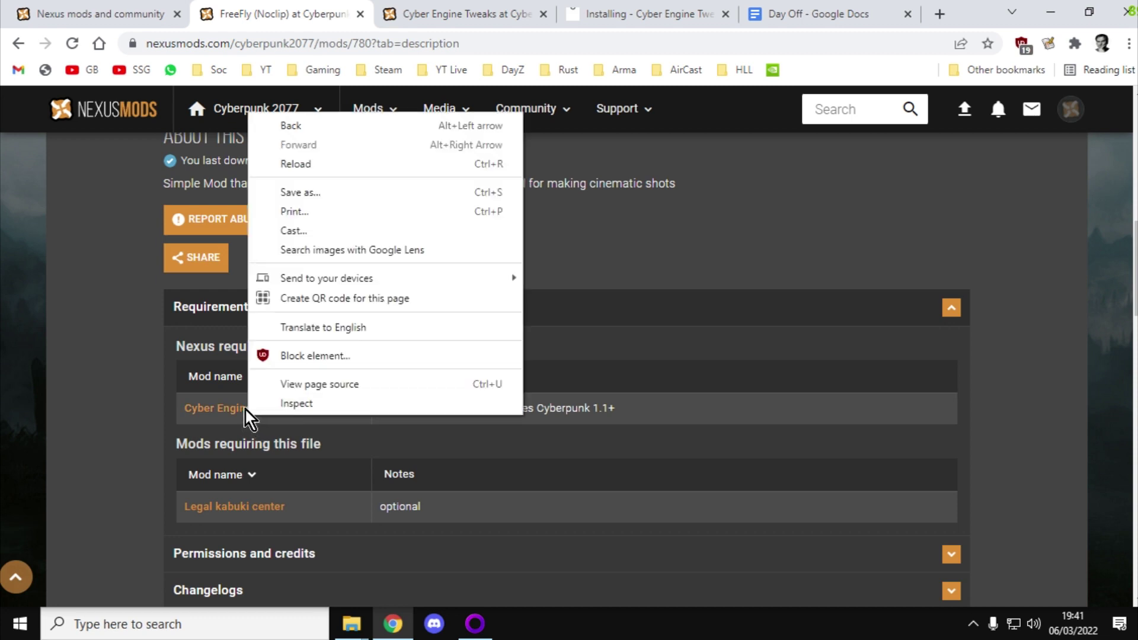
pyautogui.rightClick(244, 408)
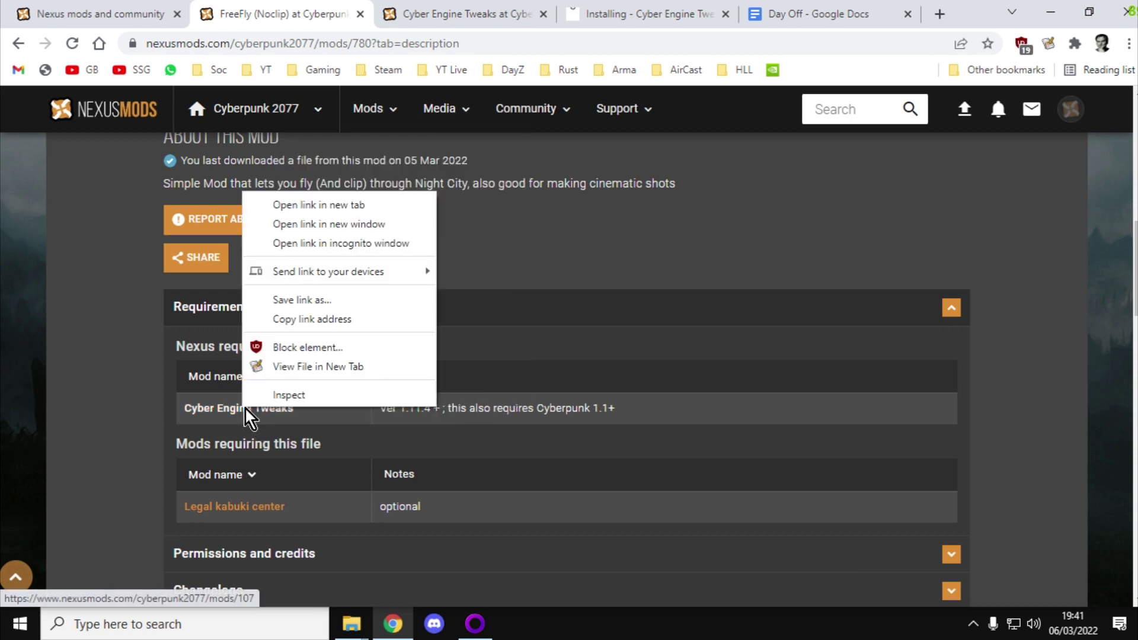
pyautogui.click(473, 8)
pyautogui.scroll(10, 479, 204)
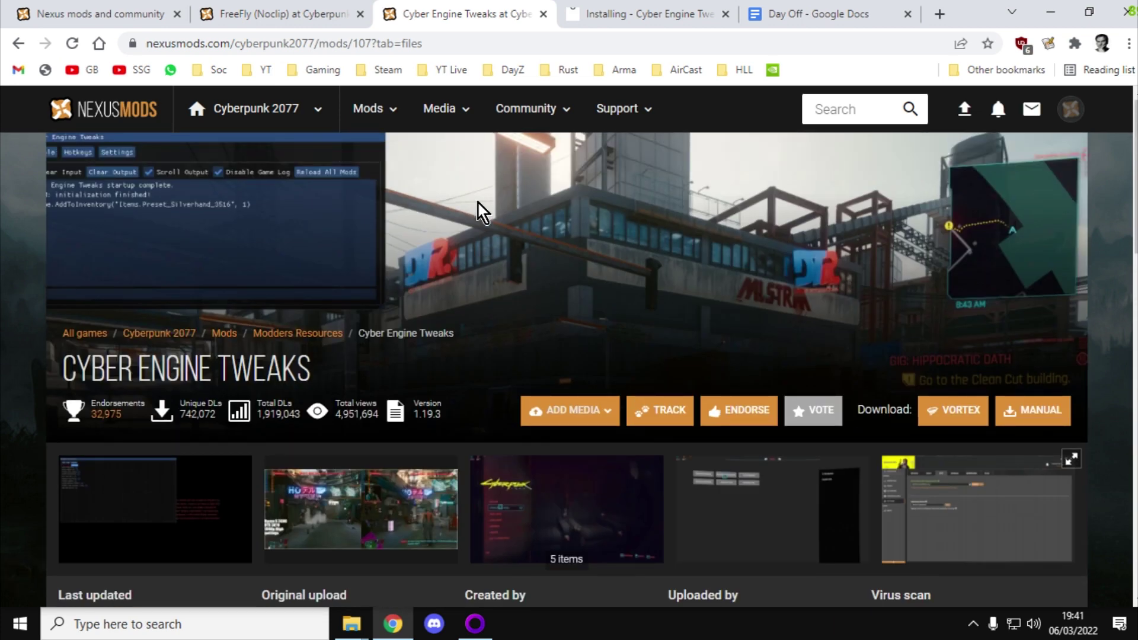
pyautogui.scroll(-8, 476, 213)
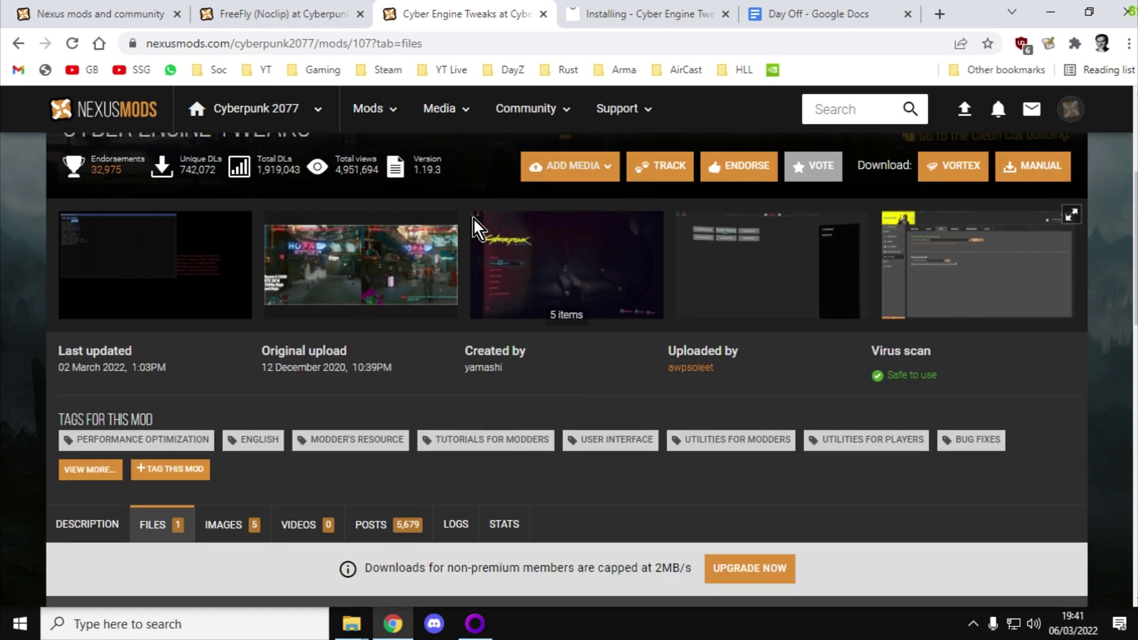
pyautogui.scroll(-3, 474, 225)
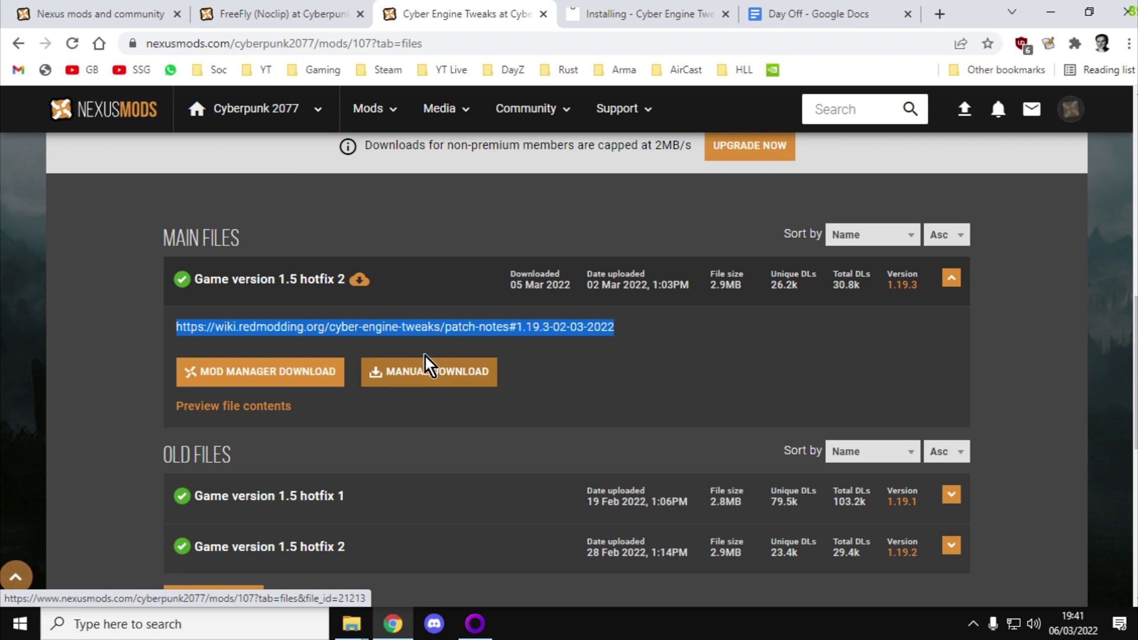
# - Open the Cyber Engine Tweaks installation guide and highlight the Cyberpunk 2077 folder in the example install path
pyautogui.click(655, 13)
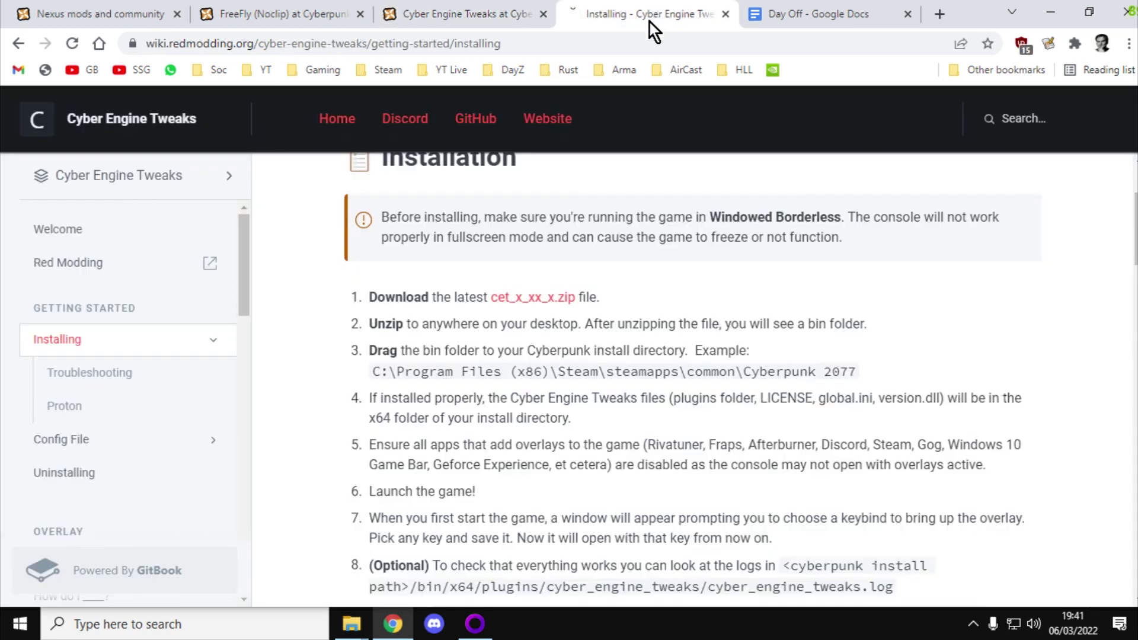
pyautogui.scroll(1, 589, 356)
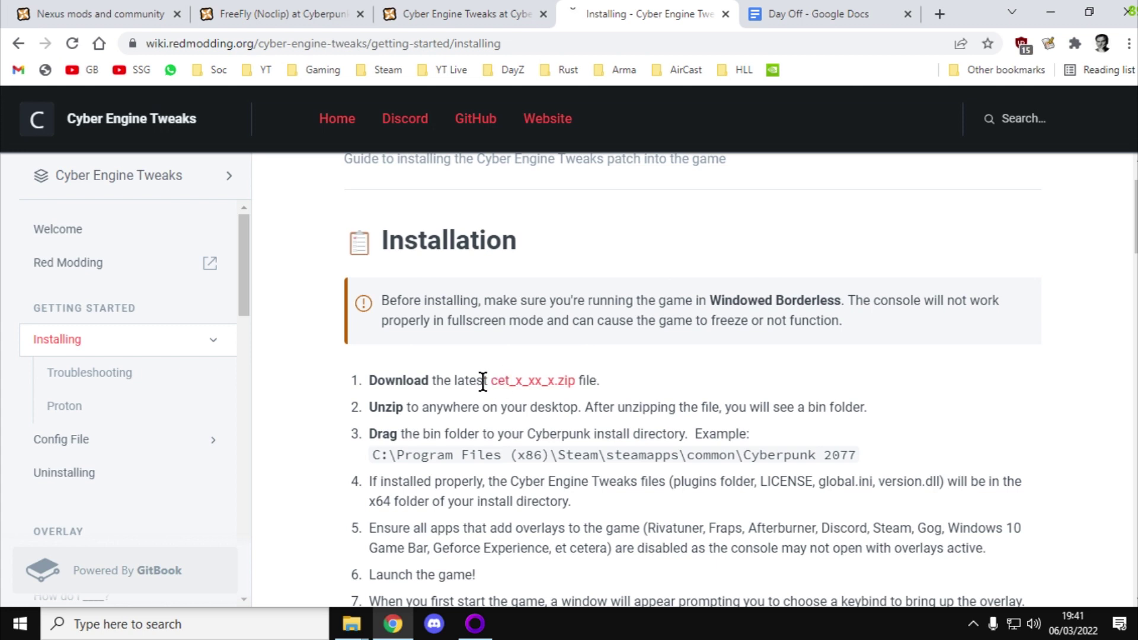
pyautogui.moveTo(866, 460); pyautogui.dragTo(742, 455)
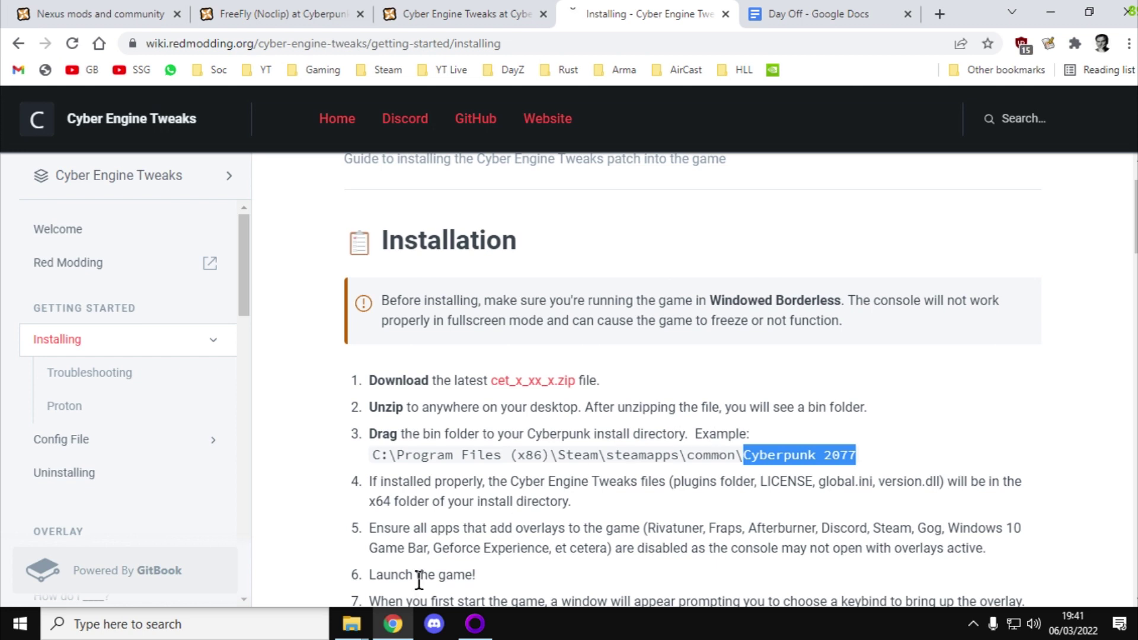
# - Switch to File Explorer and trace the Steam game location on drive C: from the Steam folder down to steamapps\common
pyautogui.moveTo(352, 635)
pyautogui.click(255, 559)
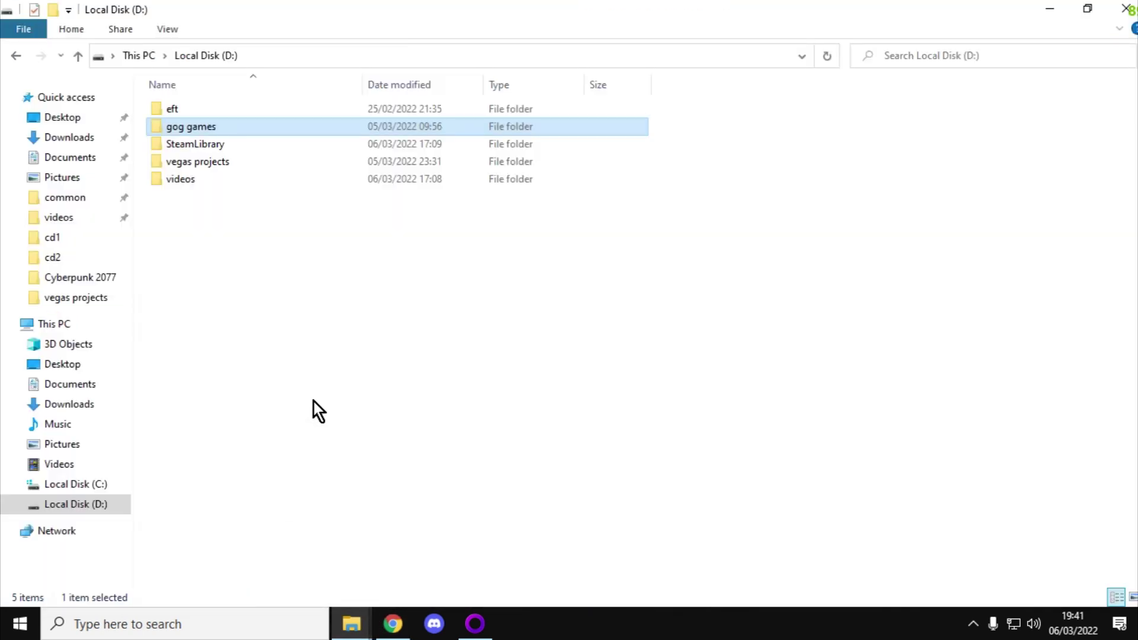
pyautogui.moveTo(355, 622)
pyautogui.click(404, 554)
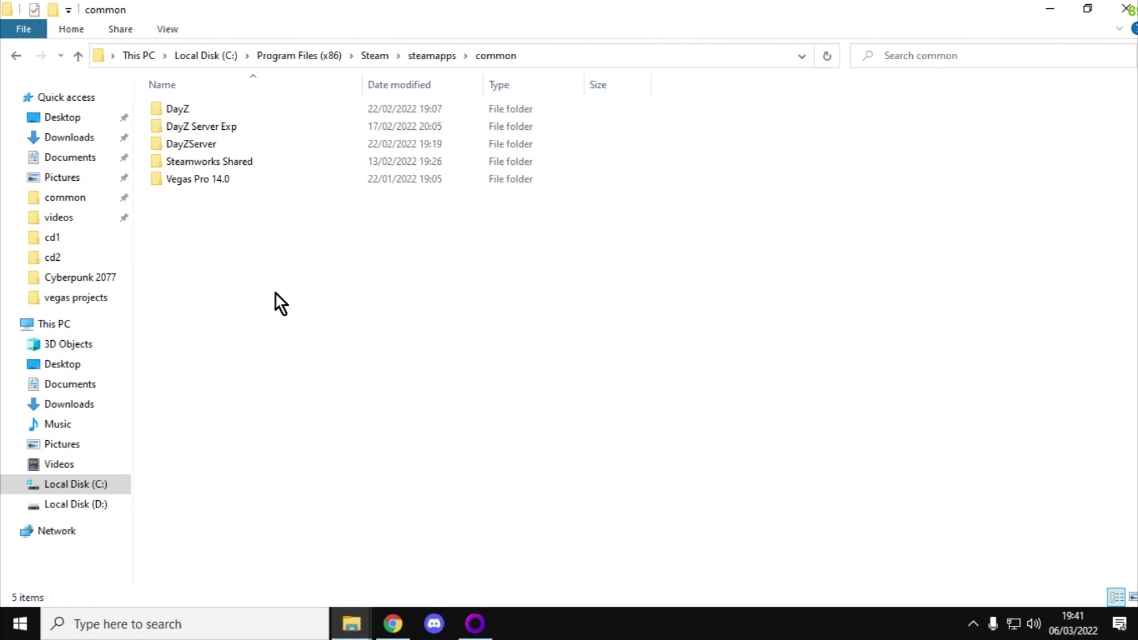
pyautogui.click(78, 55)
pyautogui.click(78, 56)
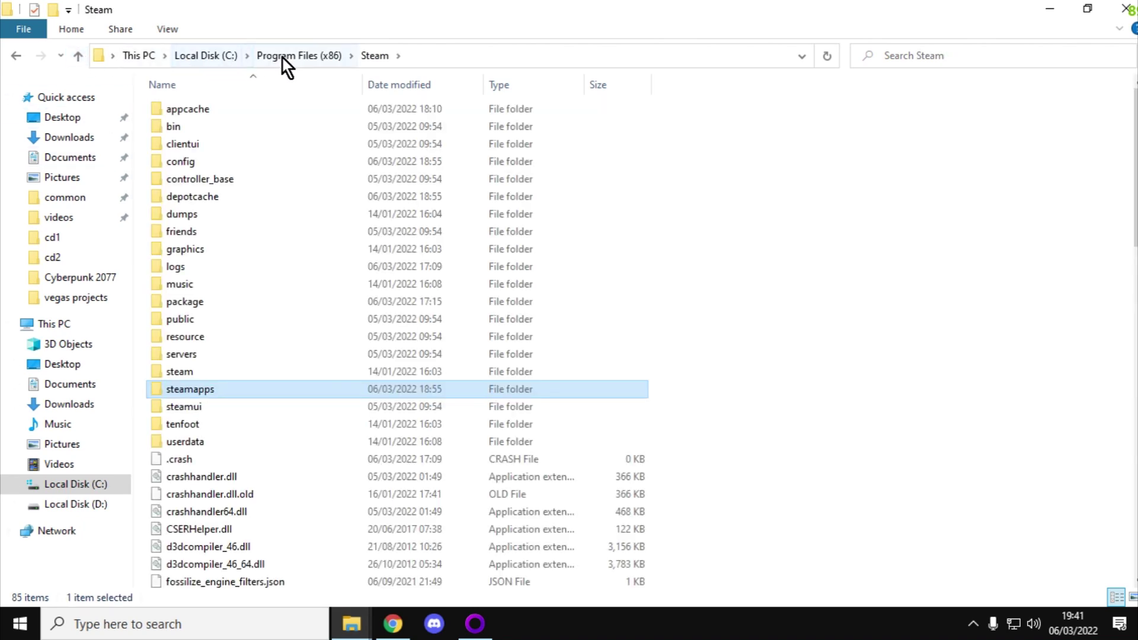
pyautogui.doubleClick(194, 394)
pyautogui.doubleClick(183, 109)
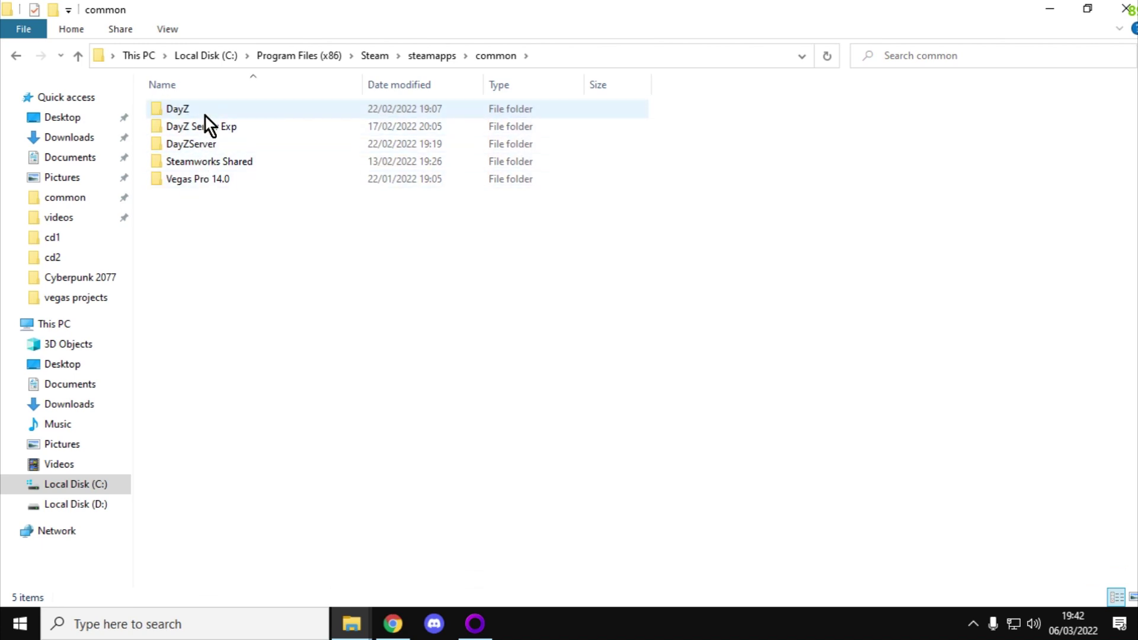
# - Open the Cyberpunk 2077 install folder inside gog games on the D: drive
pyautogui.click(342, 638)
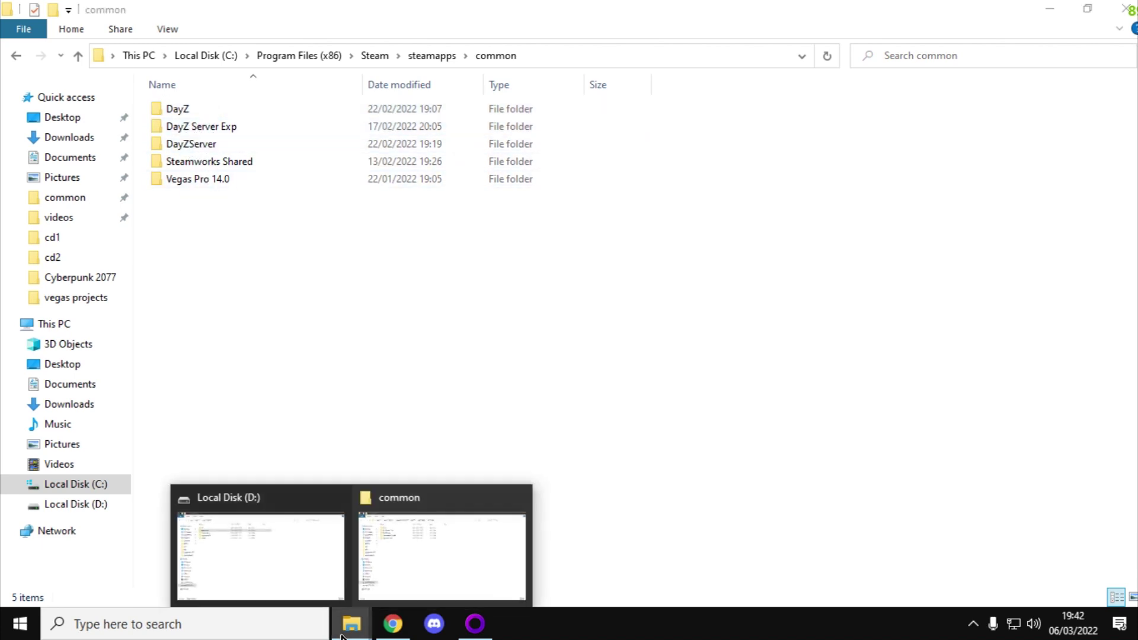
pyautogui.click(318, 593)
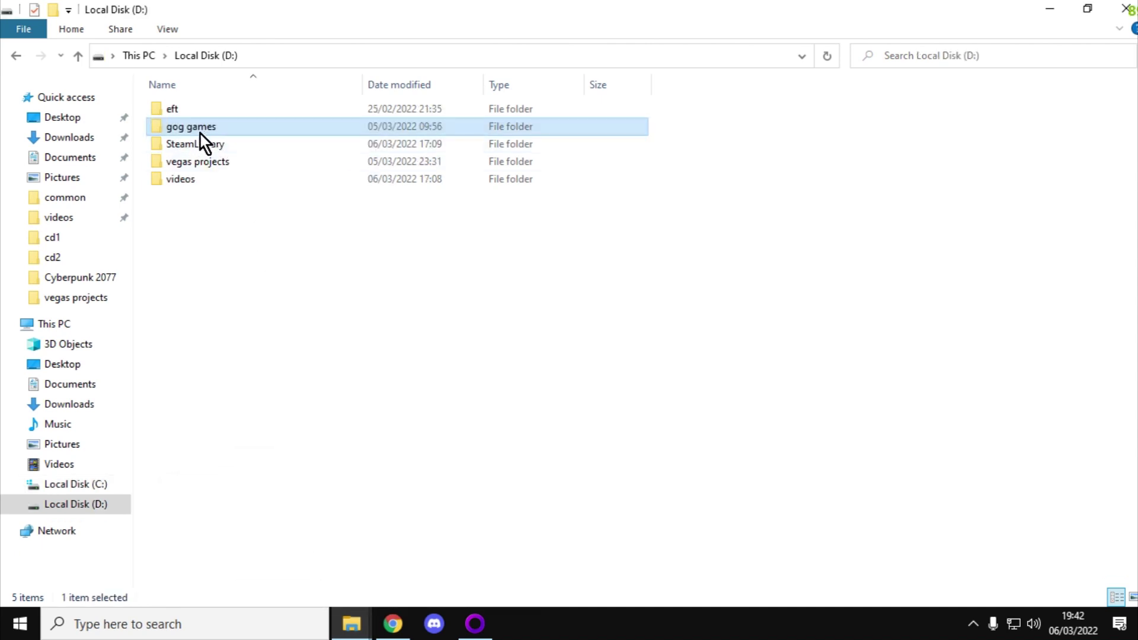
pyautogui.doubleClick(182, 130)
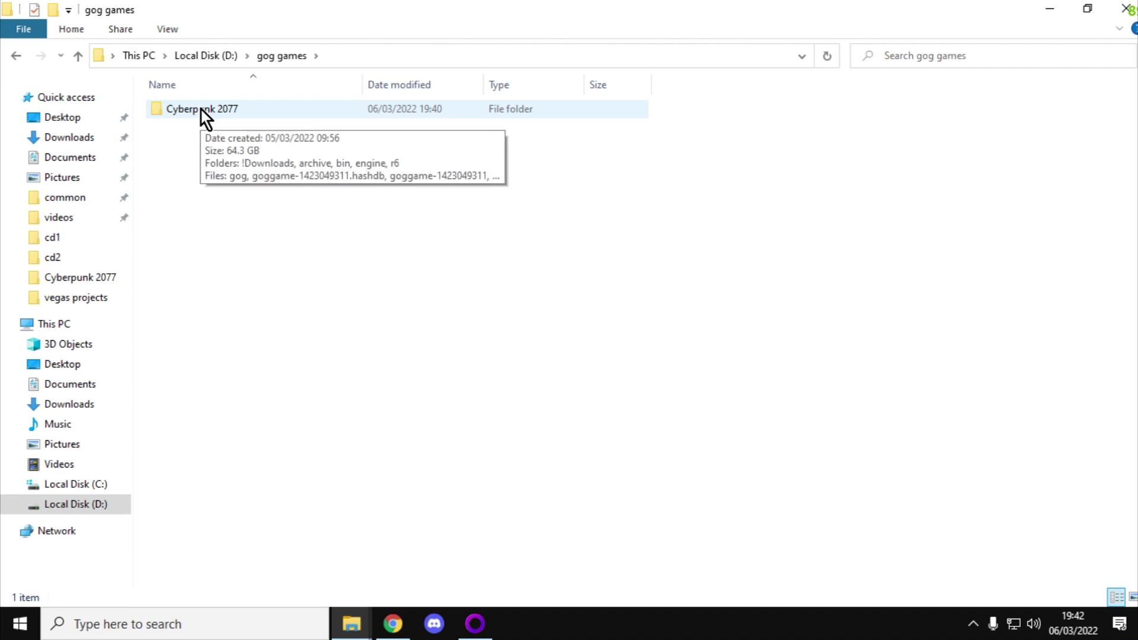
pyautogui.doubleClick(201, 110)
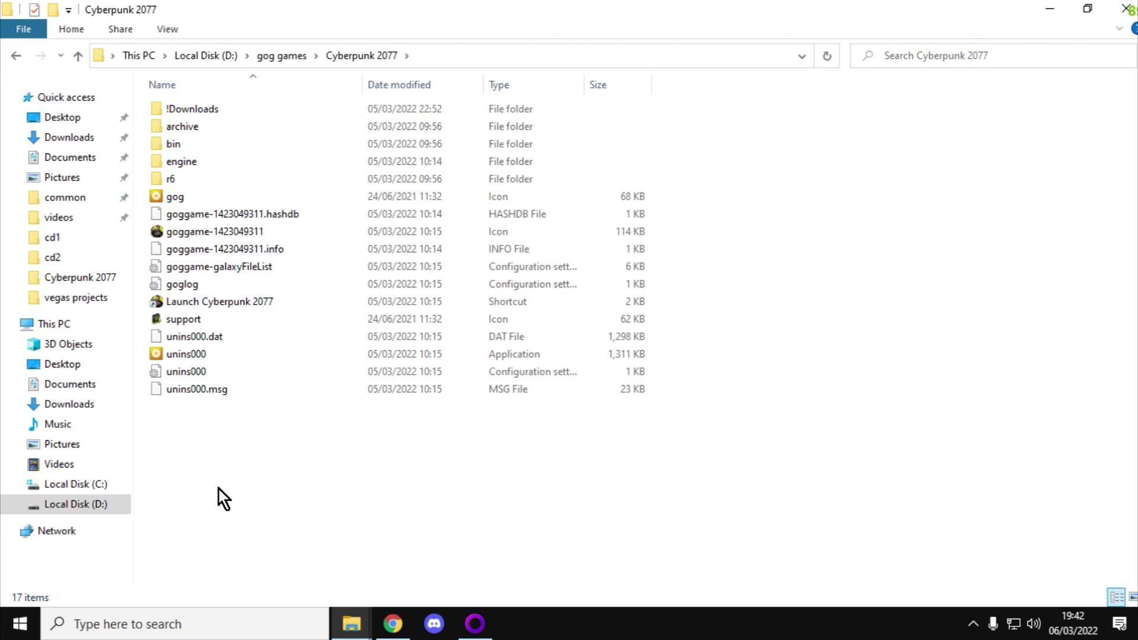
# - Switch to Chrome, review the FreeFly mod's requirements, and bring up the FreeFly 1.9 manual download among its files
pyautogui.click(394, 624)
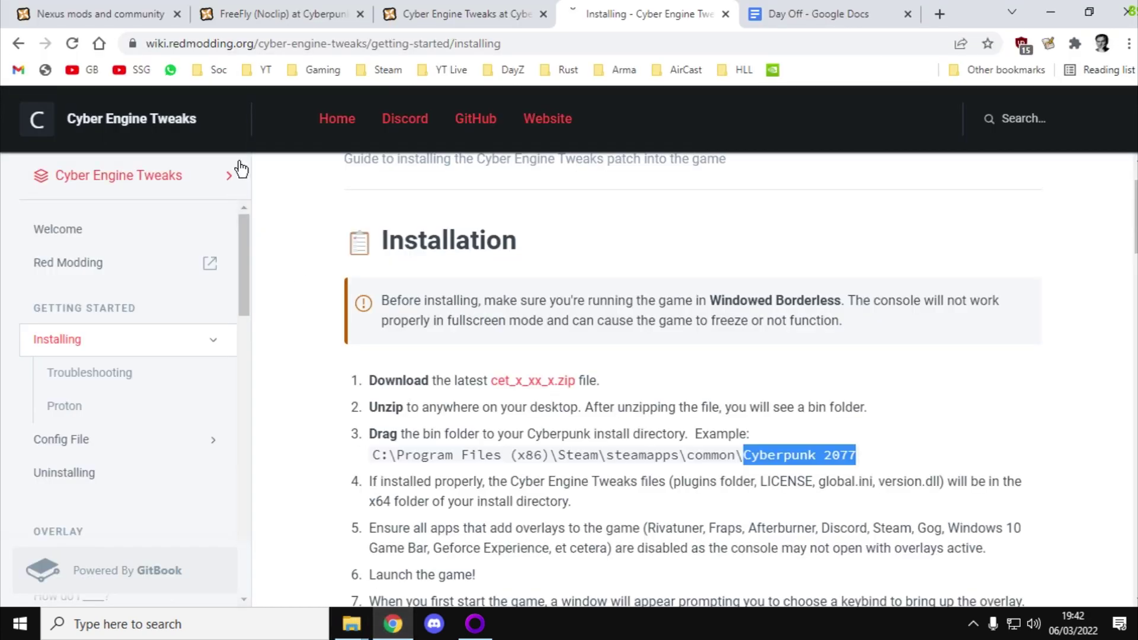
pyautogui.click(291, 10)
pyautogui.scroll(5, 327, 473)
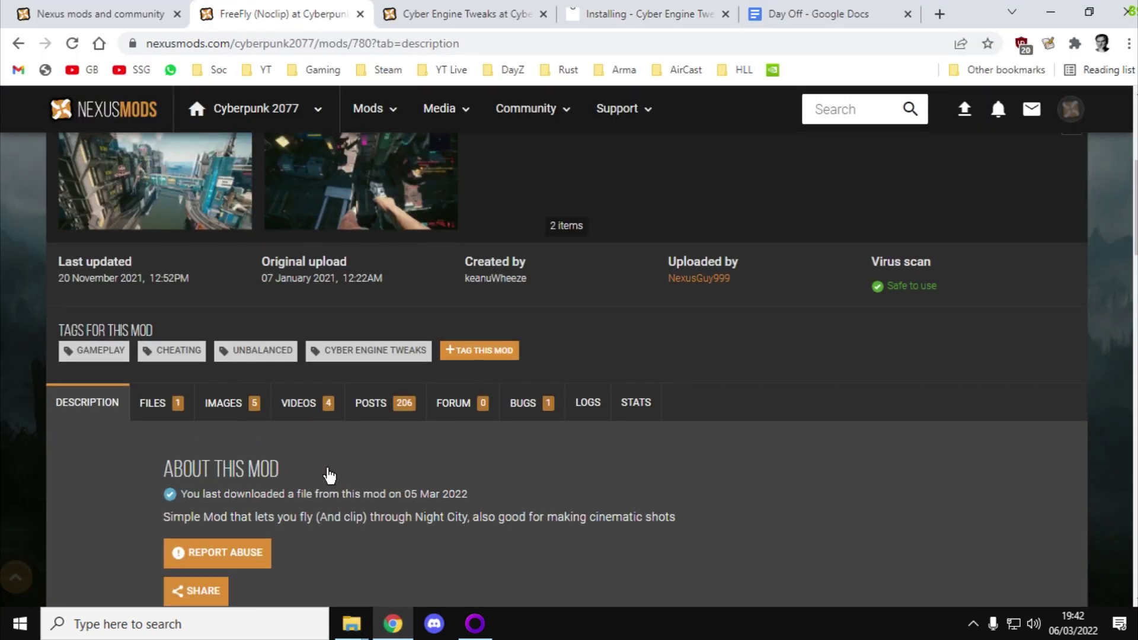
pyautogui.scroll(-2, 328, 469)
pyautogui.scroll(-1, 328, 469)
pyautogui.scroll(-2, 327, 474)
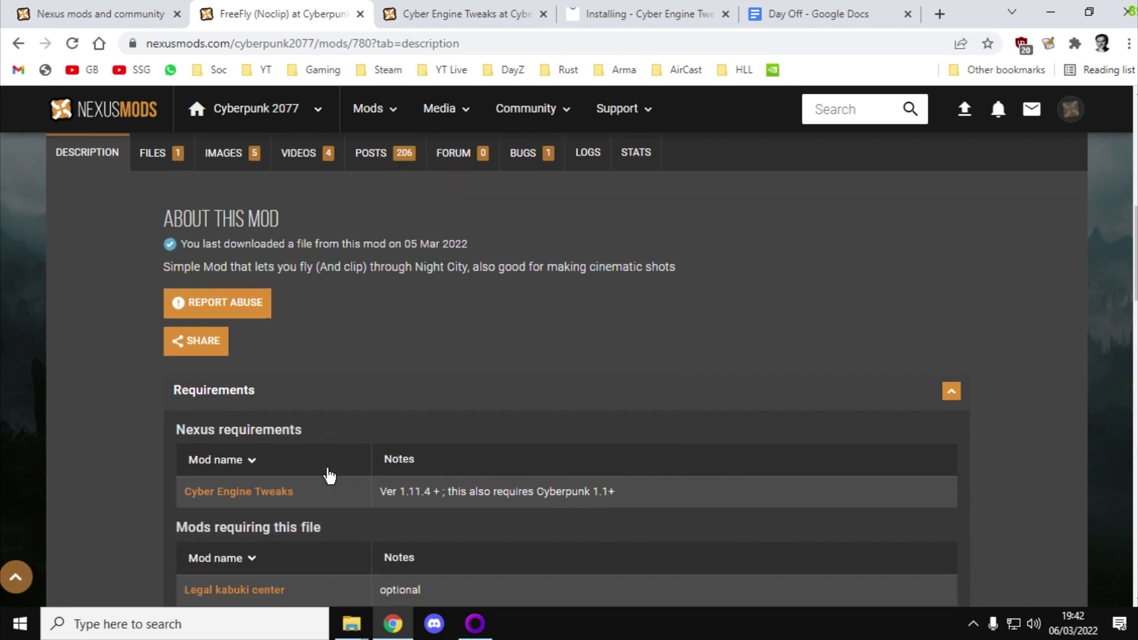
pyautogui.scroll(2, 211, 298)
pyautogui.click(151, 244)
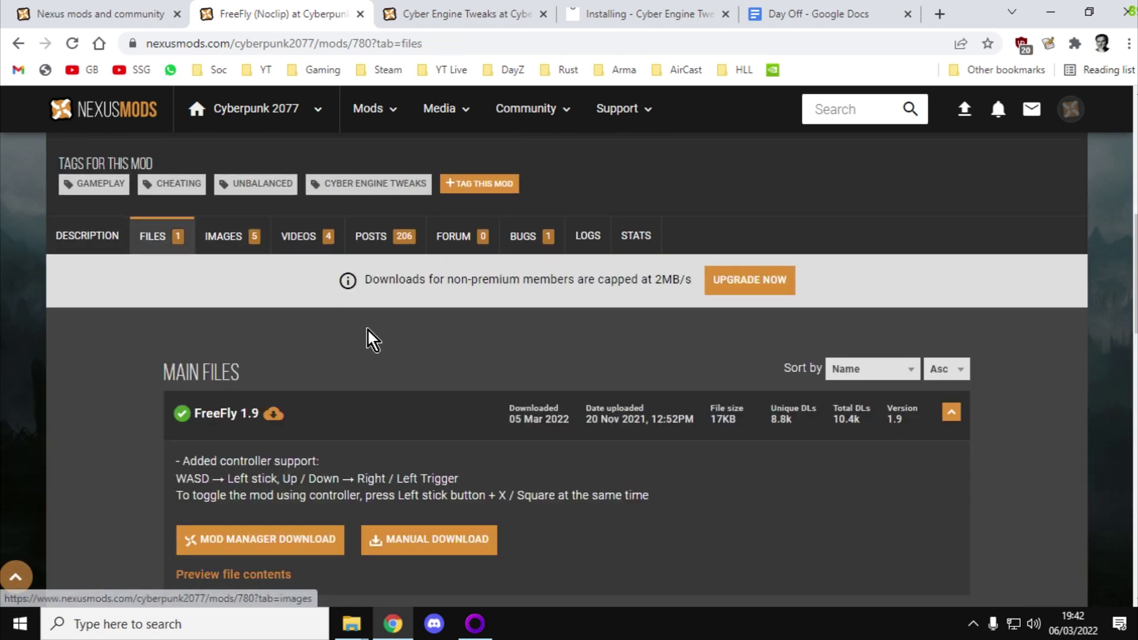
pyautogui.scroll(-2, 368, 329)
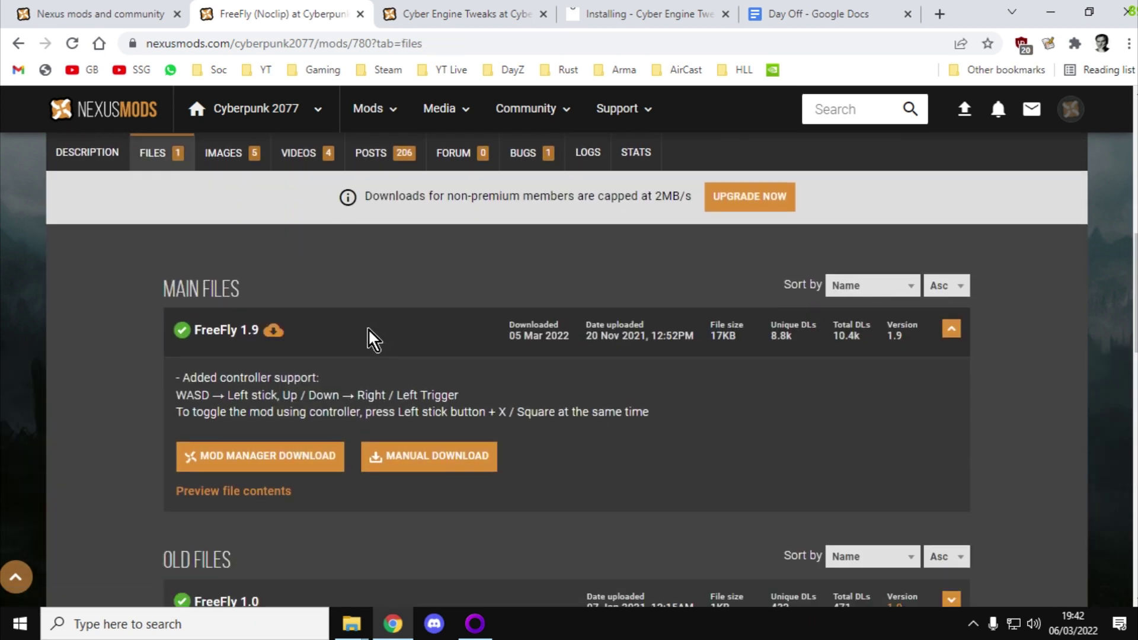
pyautogui.click(446, 462)
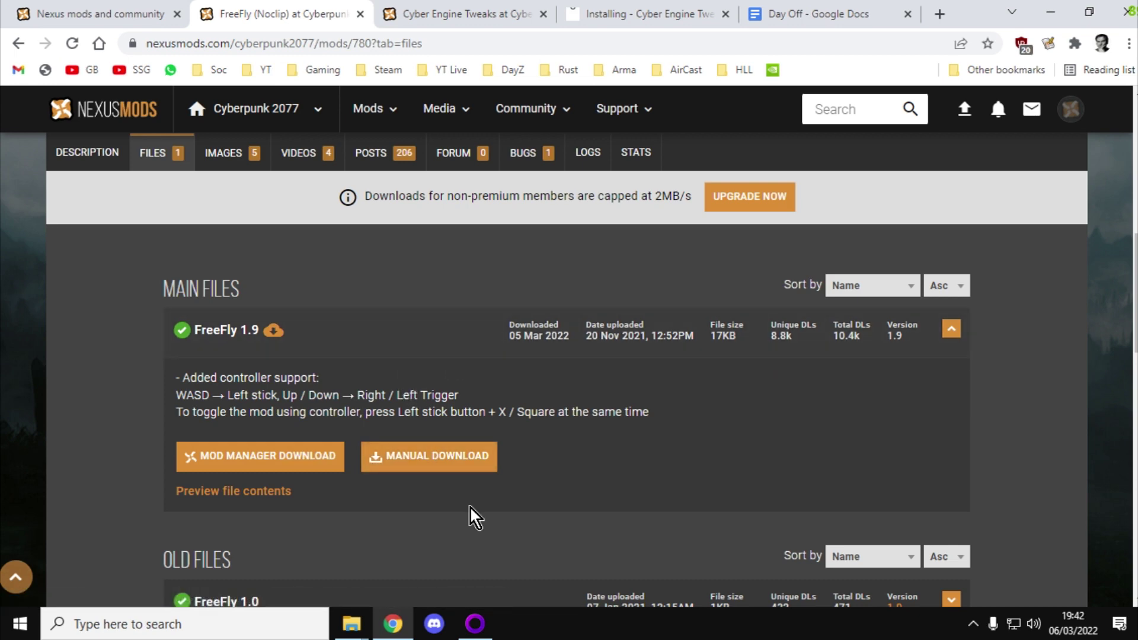
# - Switch to File Explorer and open bin\x64\plugins\cyber_engine_tweaks within the Cyberpunk 2077 folder on the D: drive
pyautogui.click(356, 628)
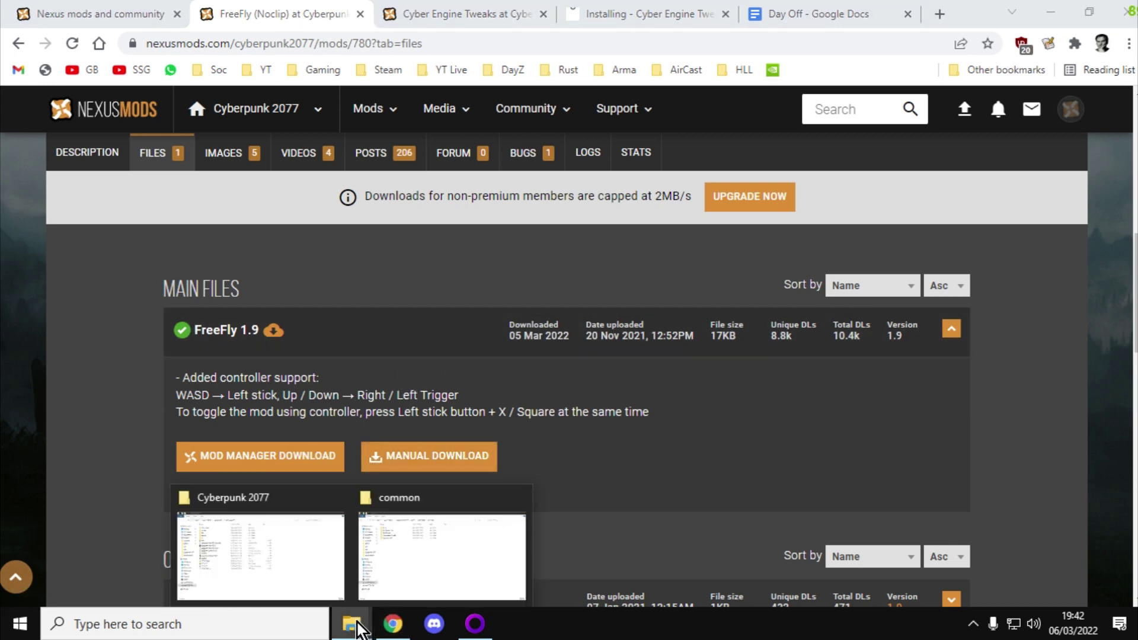
pyautogui.click(276, 566)
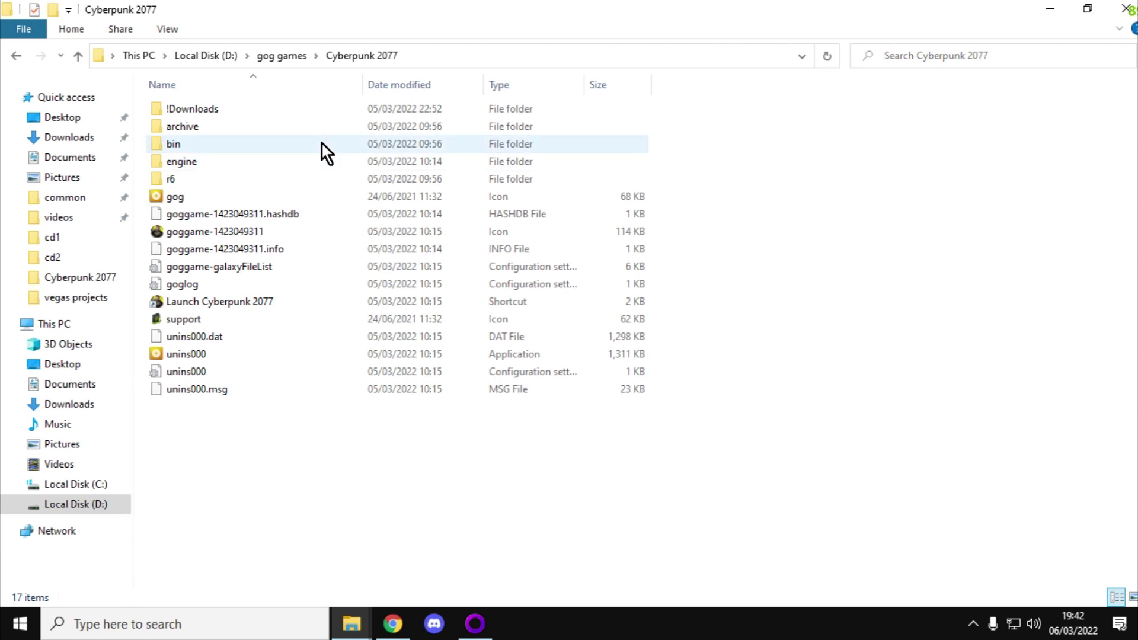
pyautogui.doubleClick(176, 147)
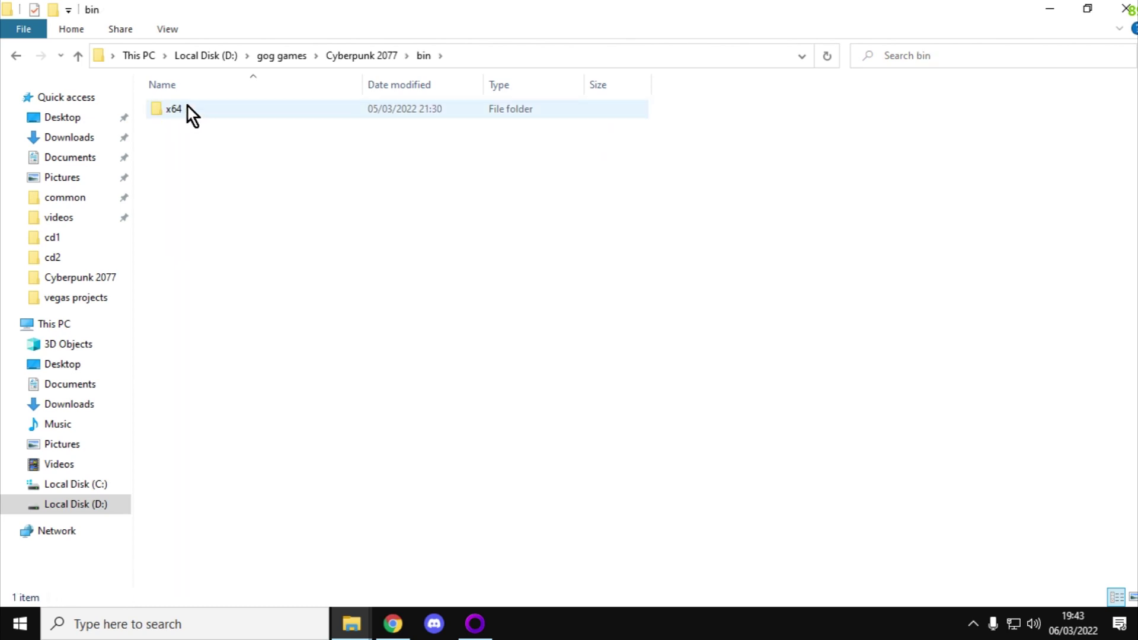
pyautogui.doubleClick(182, 112)
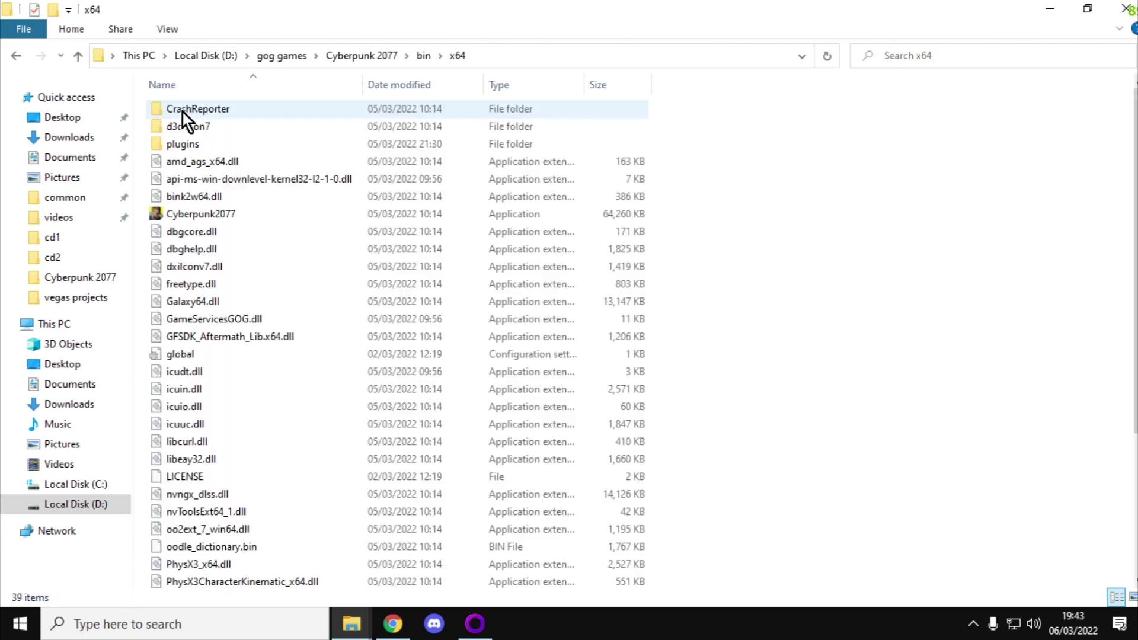
pyautogui.click(187, 149)
pyautogui.doubleClick(186, 147)
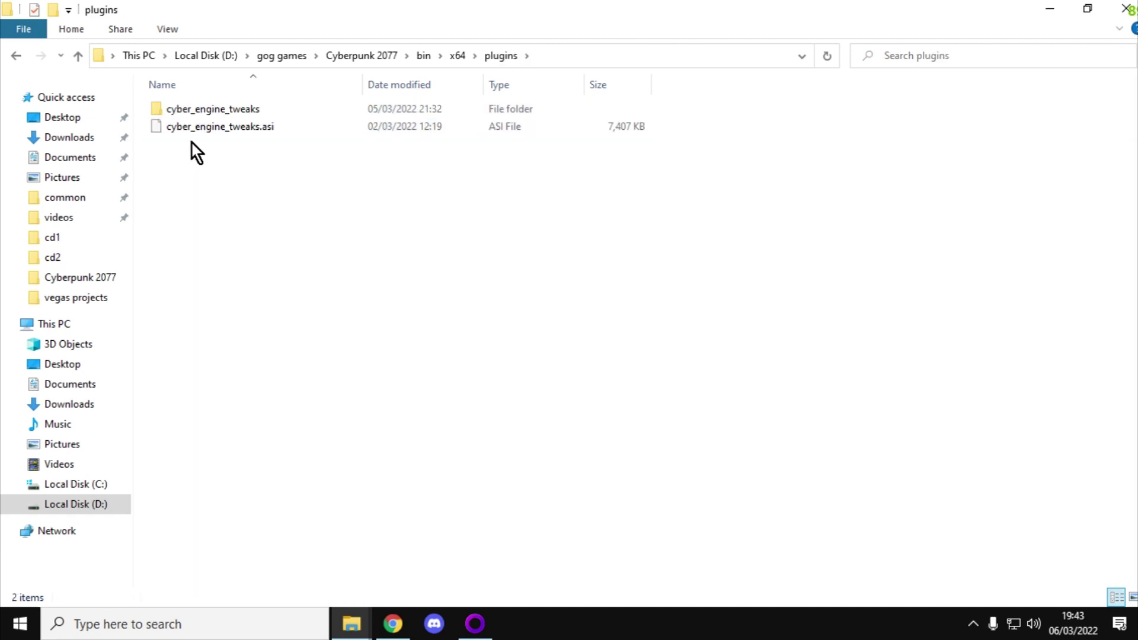
pyautogui.doubleClick(219, 112)
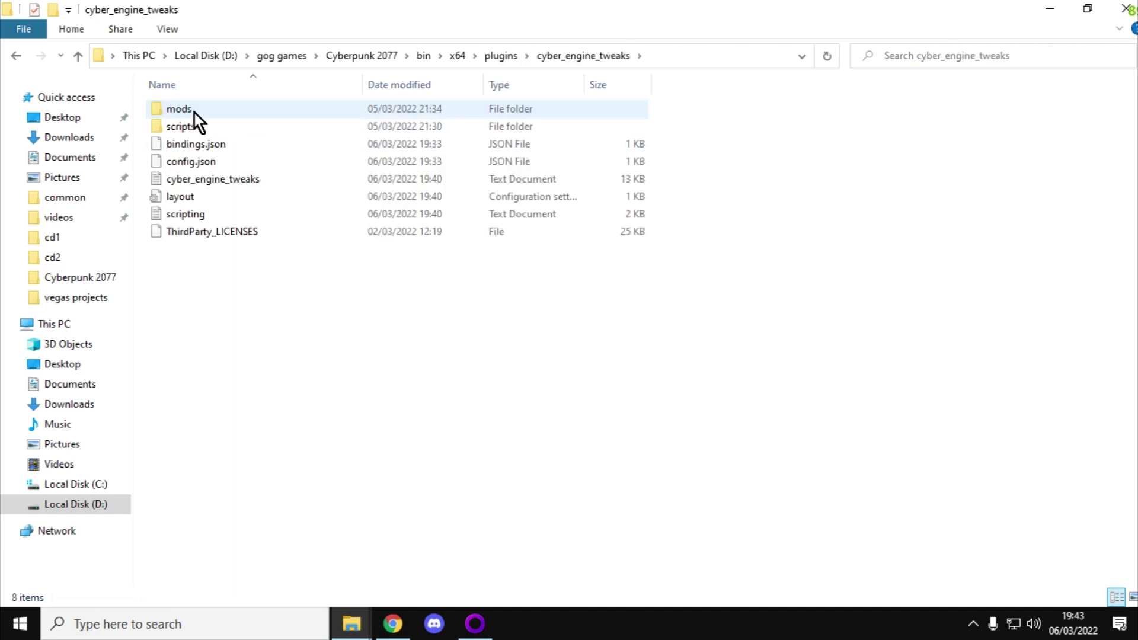
# - Open the mods folder inside cyber_engine_tweaks, and open its freefly subfolder
pyautogui.doubleClick(179, 110)
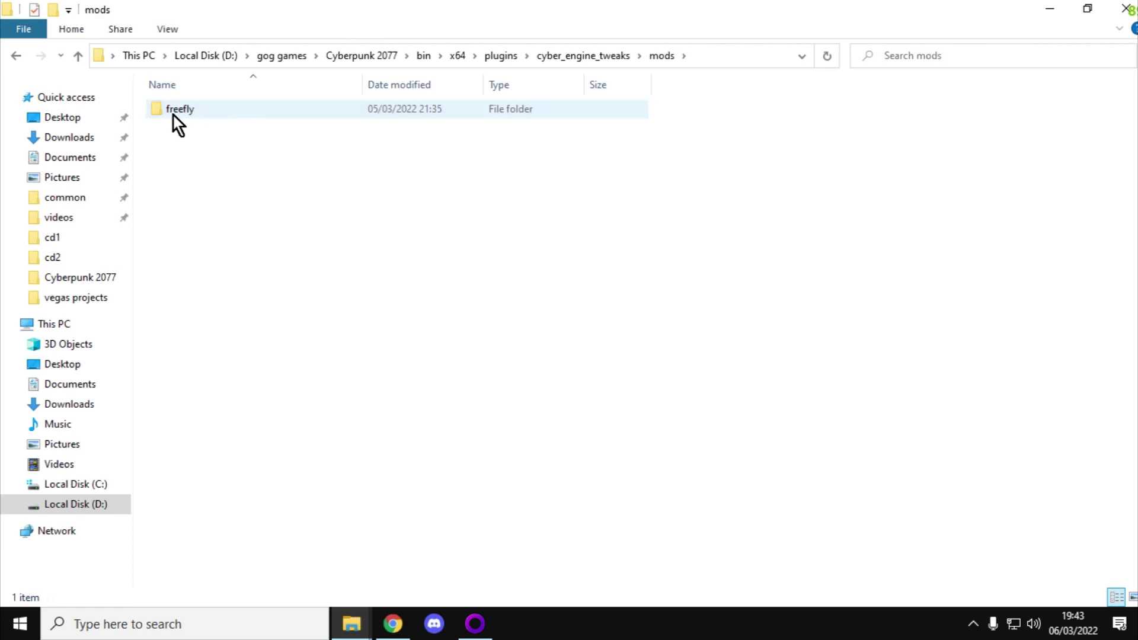
pyautogui.moveTo(173, 112)
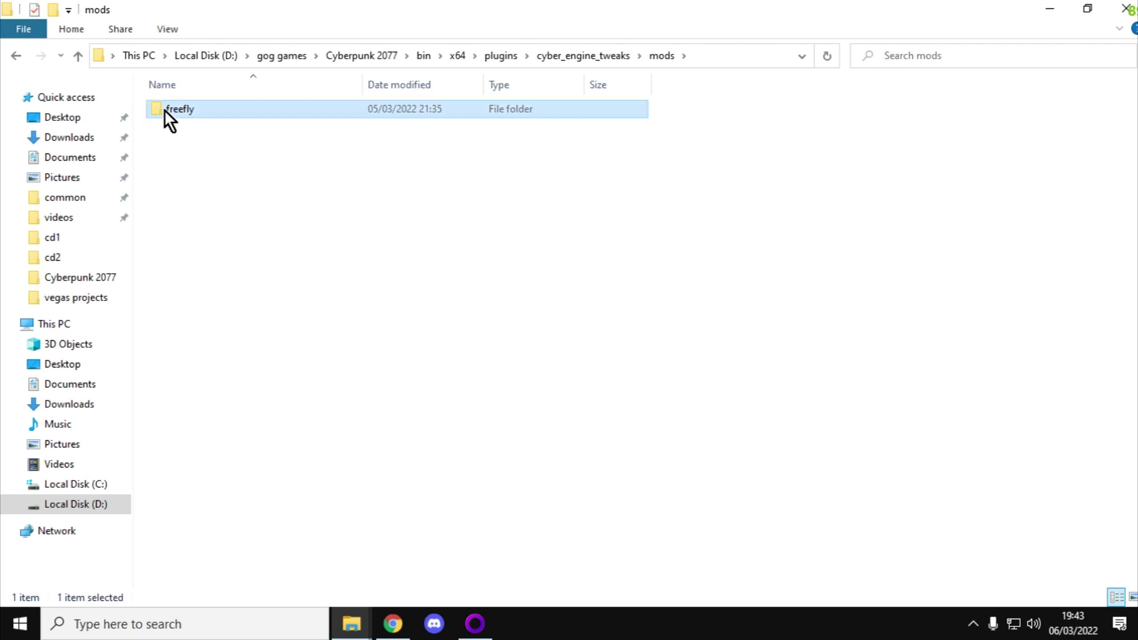
pyautogui.doubleClick(165, 111)
# - Go back up the folder hierarchy from freefly, through plugins, x64 and Cyberpunk 2077, to the gog games folder
pyautogui.click(78, 54)
pyautogui.click(78, 56)
pyautogui.click(77, 56)
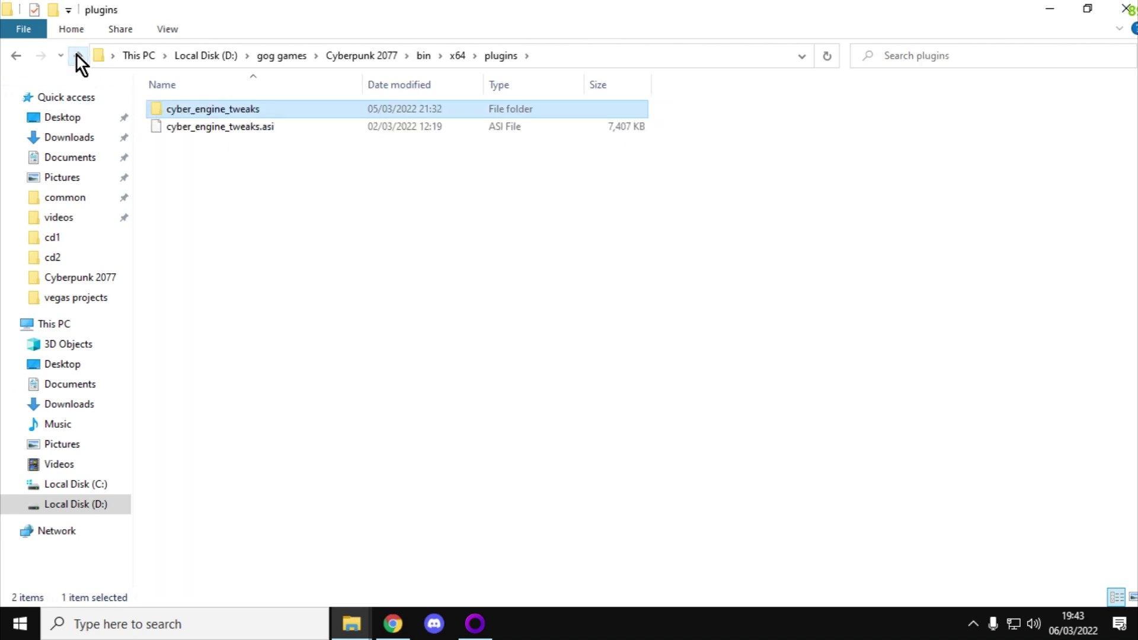
pyautogui.click(77, 56)
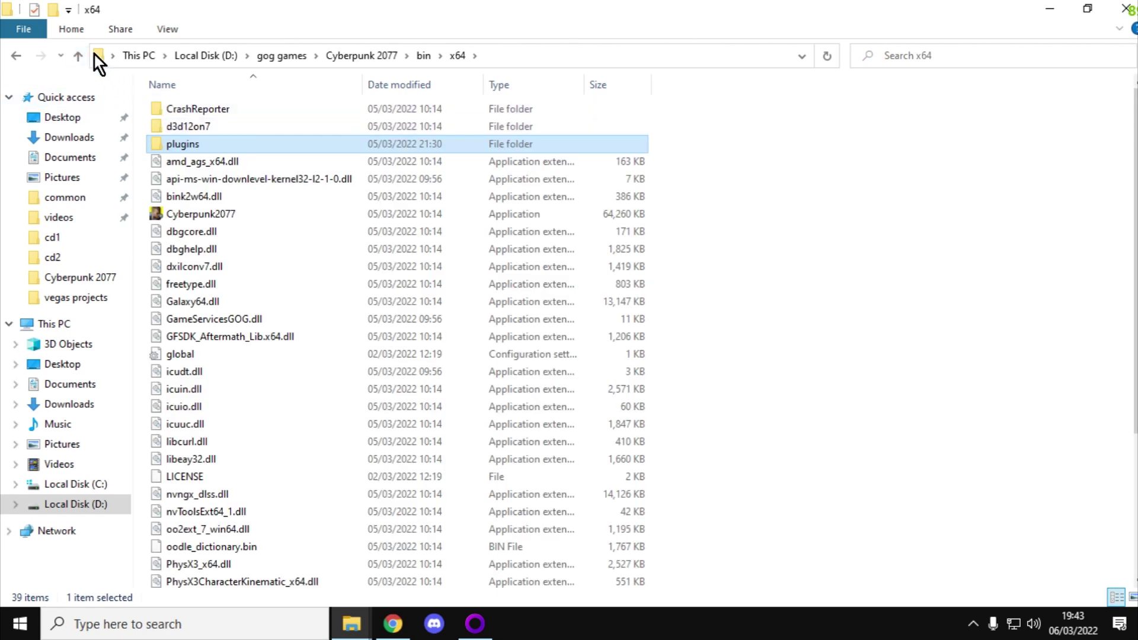
pyautogui.click(77, 56)
pyautogui.click(78, 56)
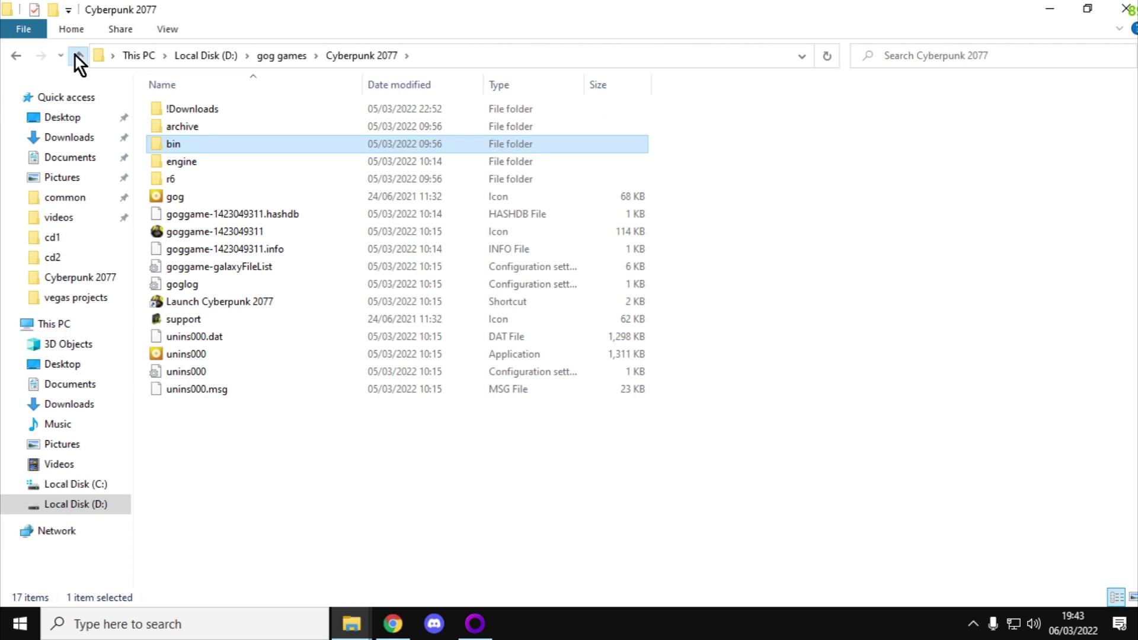
pyautogui.click(77, 56)
# - Trace the mod install path from gog games down through Cyberpunk 2077\bin\x64\plugins\cyber_engine_tweaks\mods
pyautogui.doubleClick(216, 115)
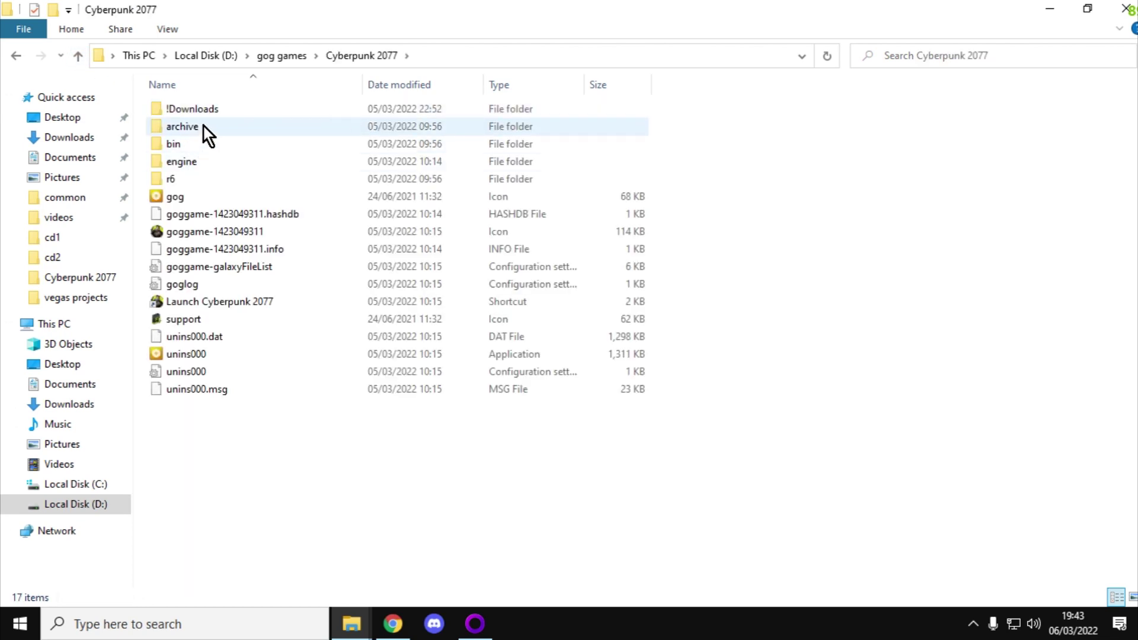
pyautogui.doubleClick(193, 149)
pyautogui.doubleClick(186, 110)
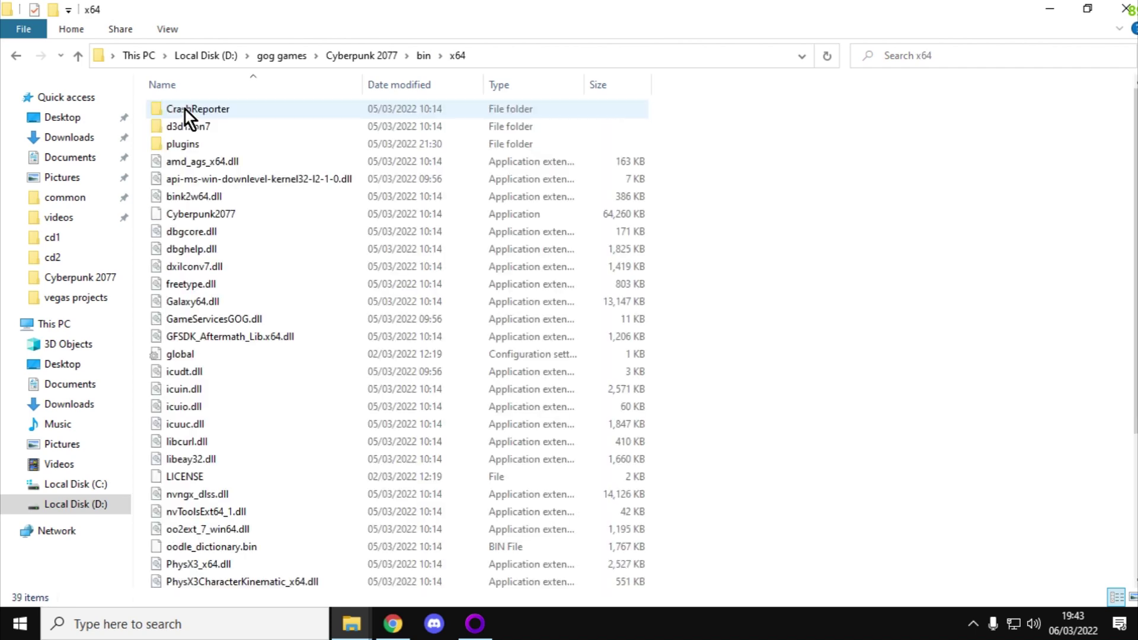
pyautogui.doubleClick(198, 148)
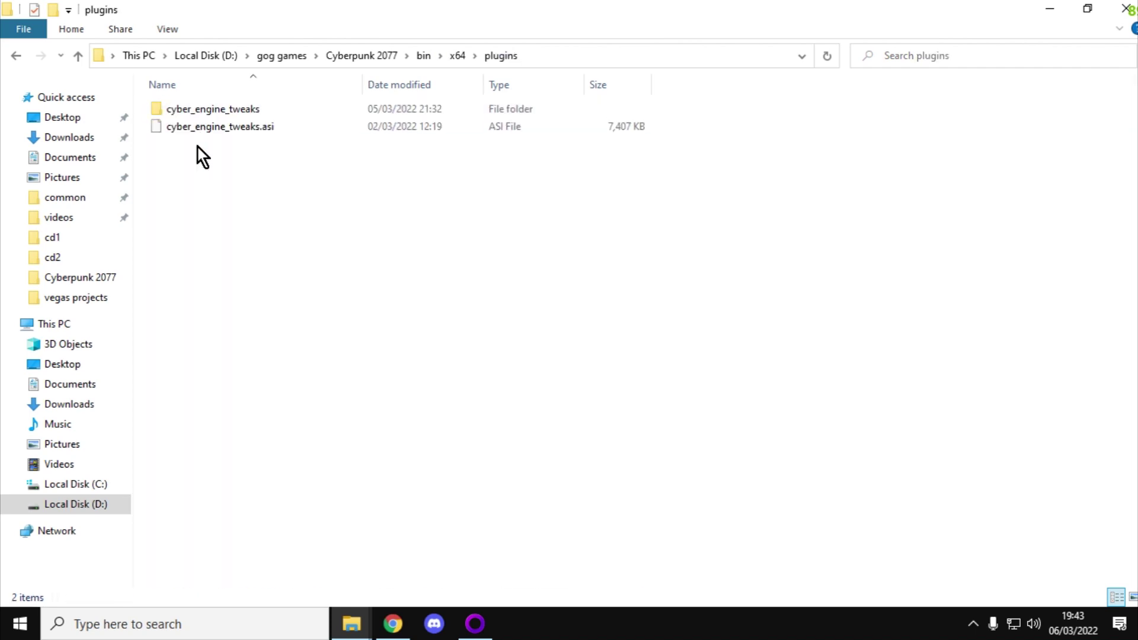
pyautogui.doubleClick(204, 110)
pyautogui.doubleClick(208, 113)
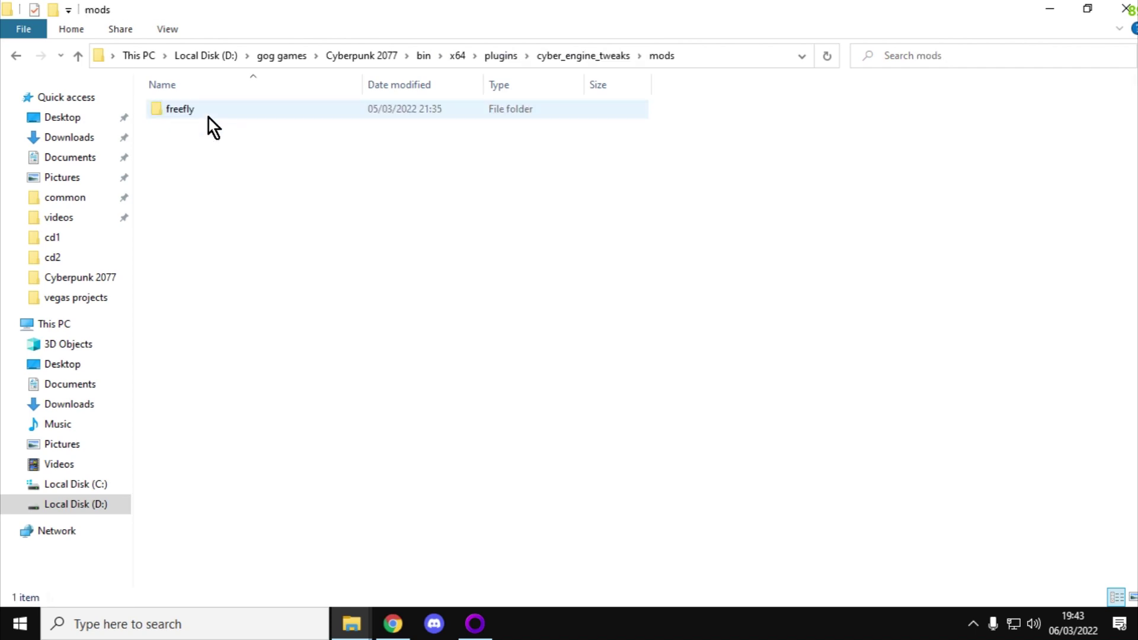
pyautogui.rightClick(255, 318)
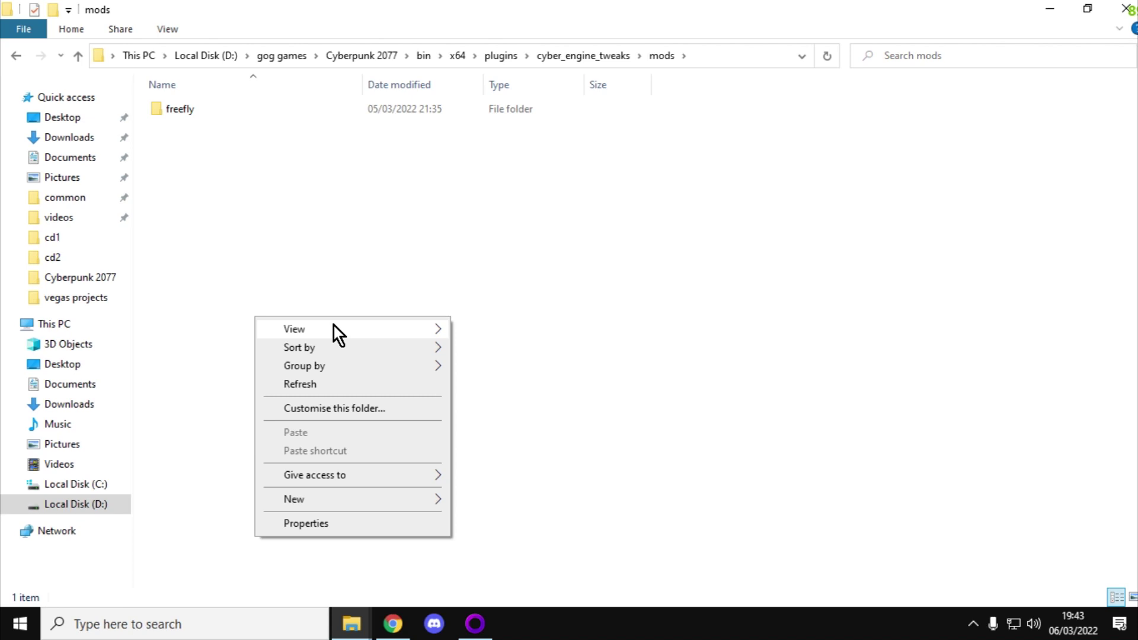
pyautogui.click(292, 200)
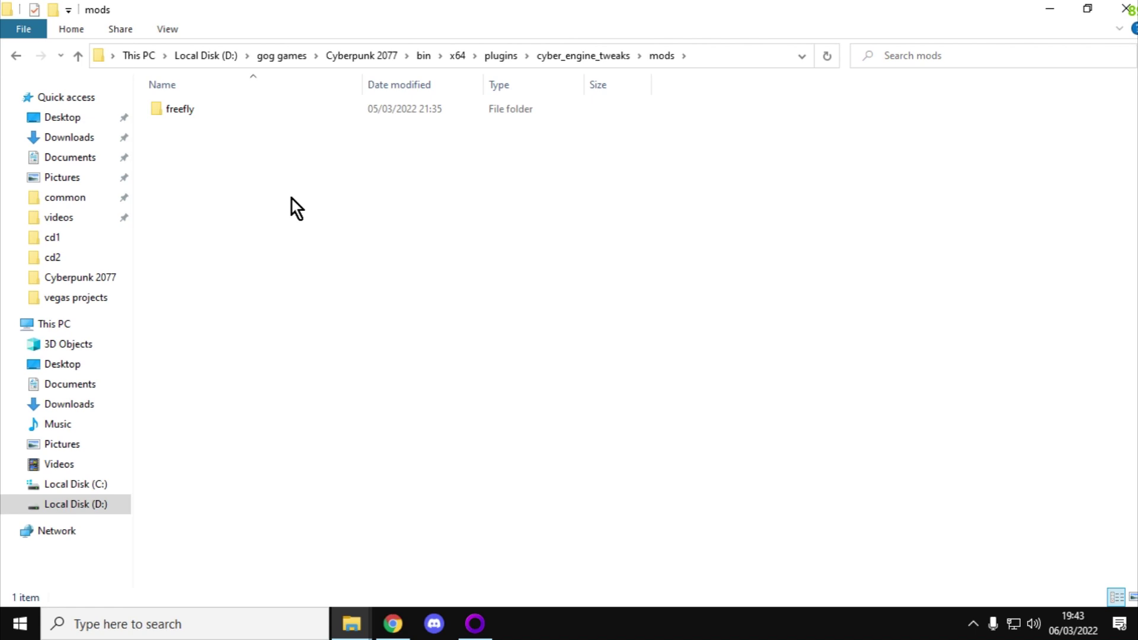
# - Switch to Chrome, show the top of the FreeFly (Noclip) page, and review the Cyber Engine Tweaks mod's file downloads
pyautogui.click(393, 623)
pyautogui.scroll(10, 301, 317)
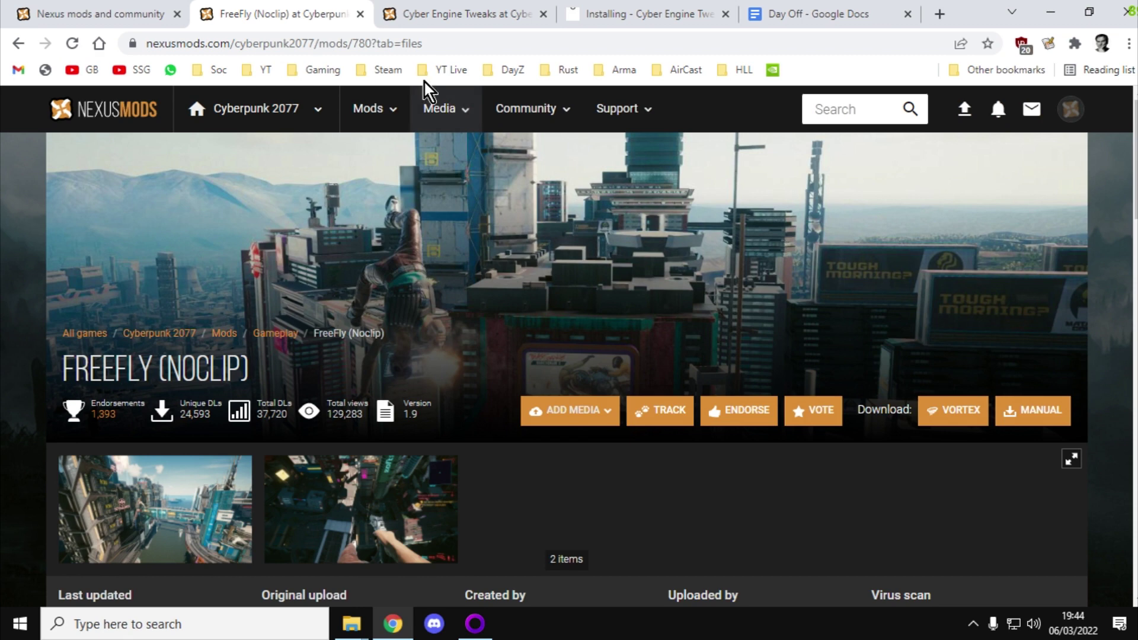
pyautogui.click(419, 11)
pyautogui.scroll(-3, 399, 305)
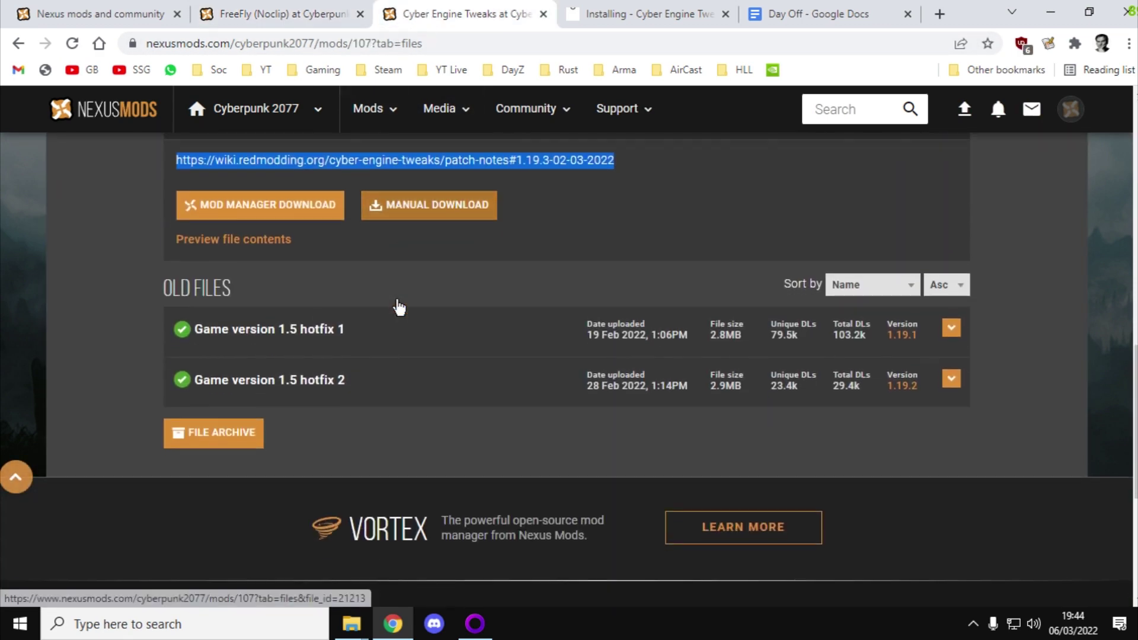
pyautogui.scroll(5, 399, 302)
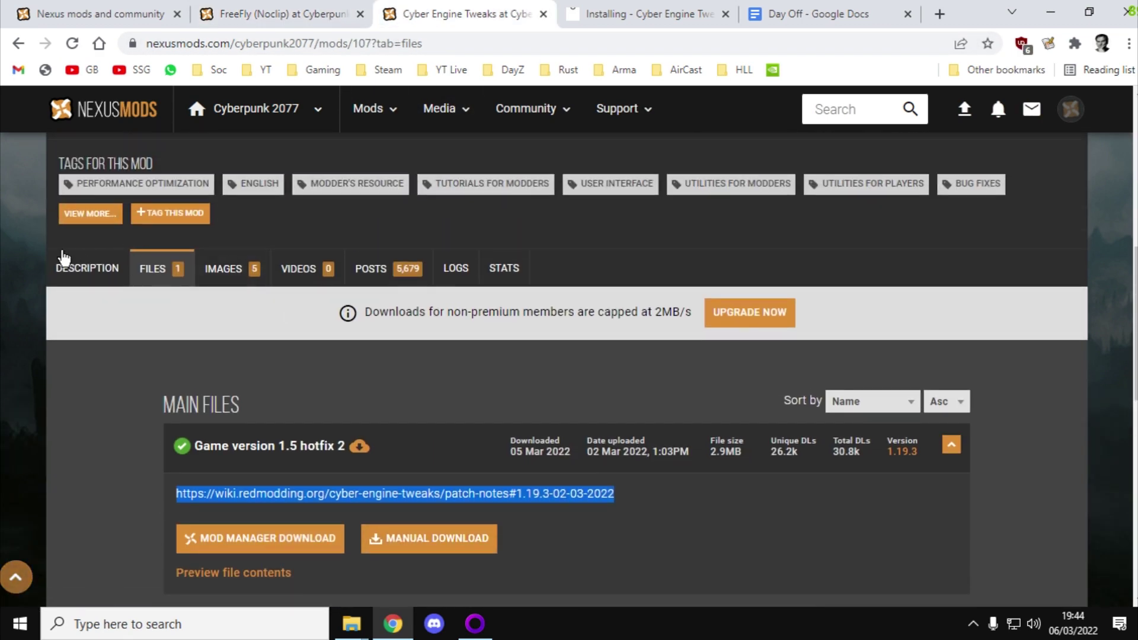
# - Read the Cyber Engine Tweaks description and its installation notes, and return to the FreeFly (Noclip) mod page
pyautogui.click(64, 255)
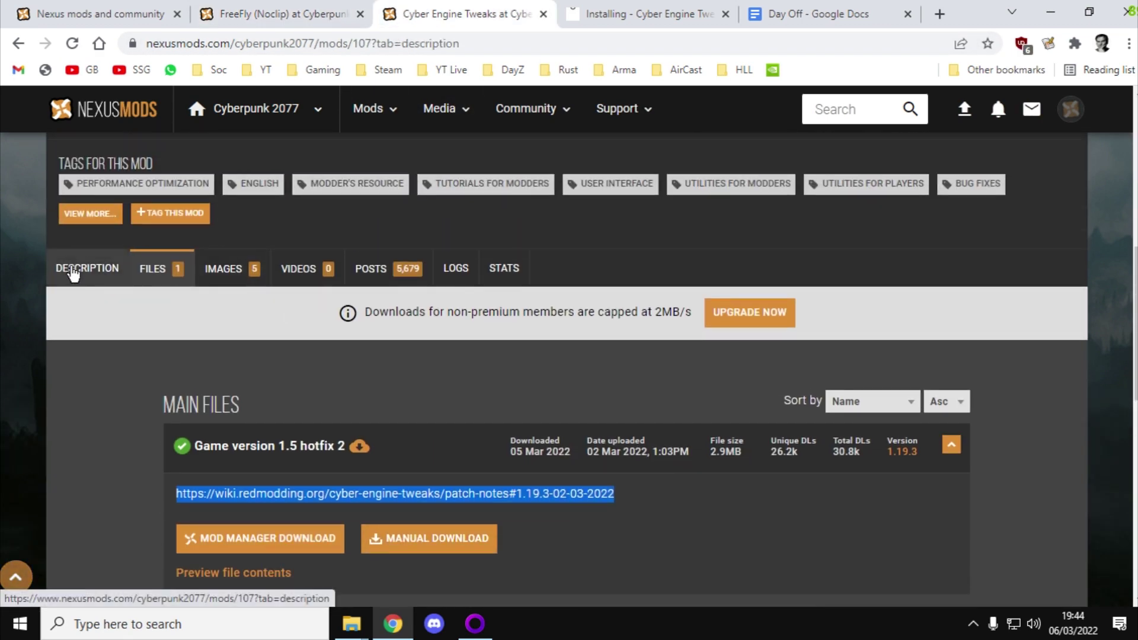
pyautogui.scroll(-2, 394, 344)
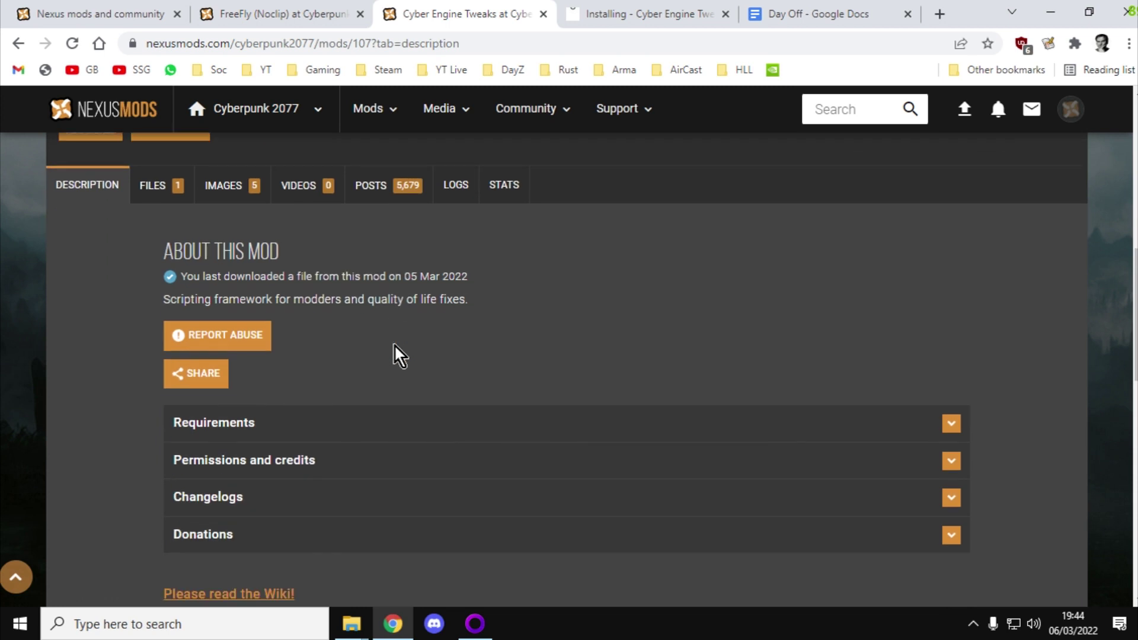
pyautogui.scroll(-2, 394, 344)
pyautogui.scroll(-2, 395, 352)
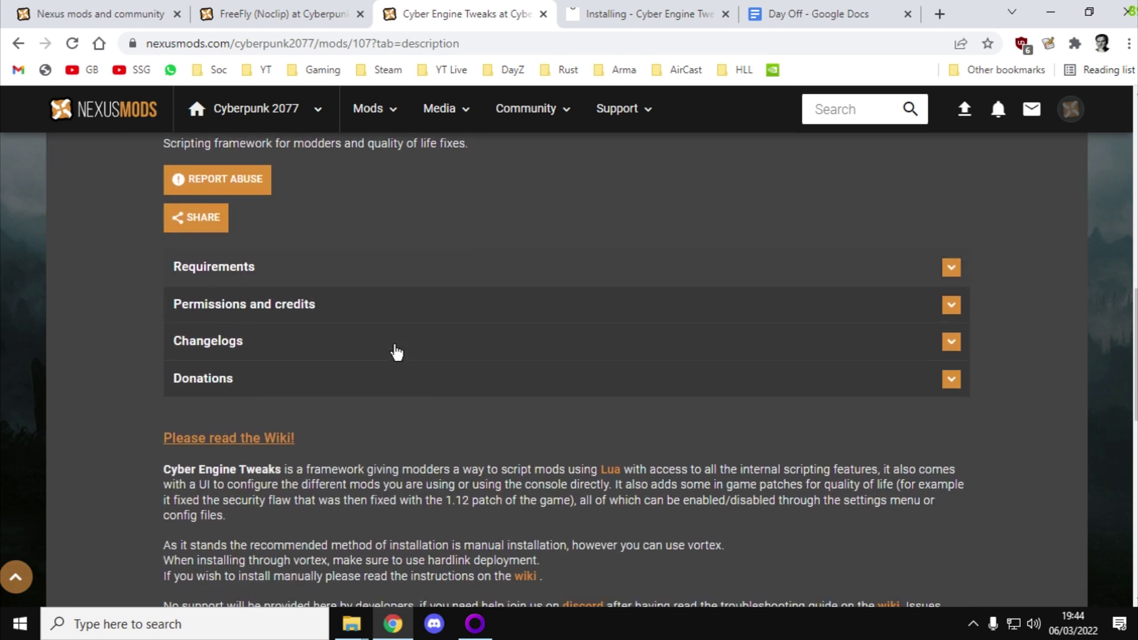
pyautogui.scroll(4, 394, 351)
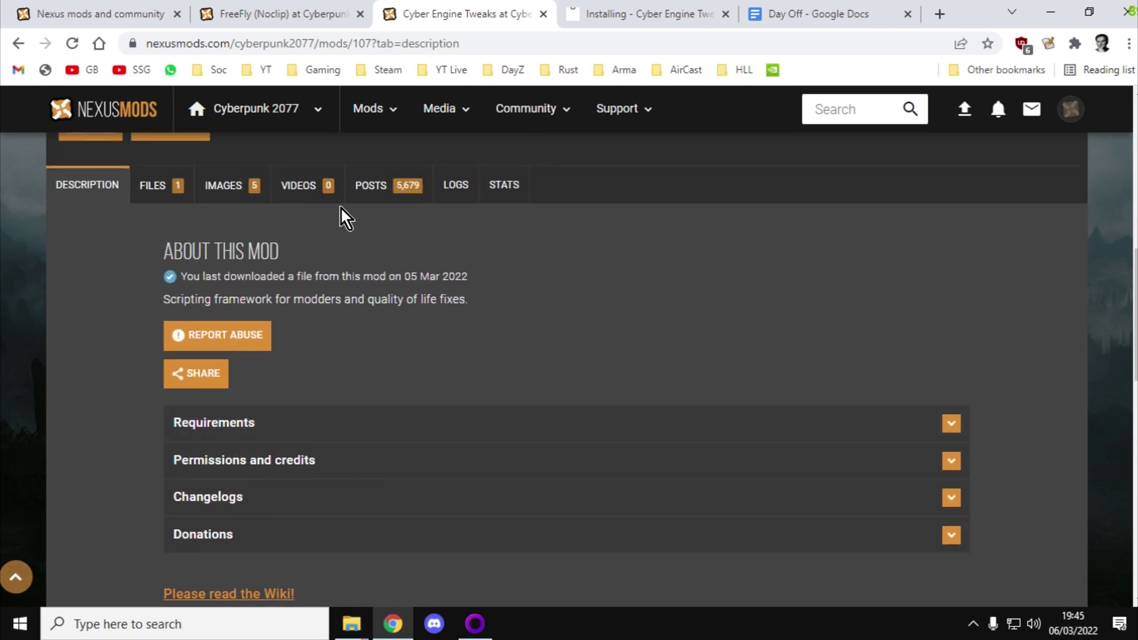
pyautogui.click(209, 17)
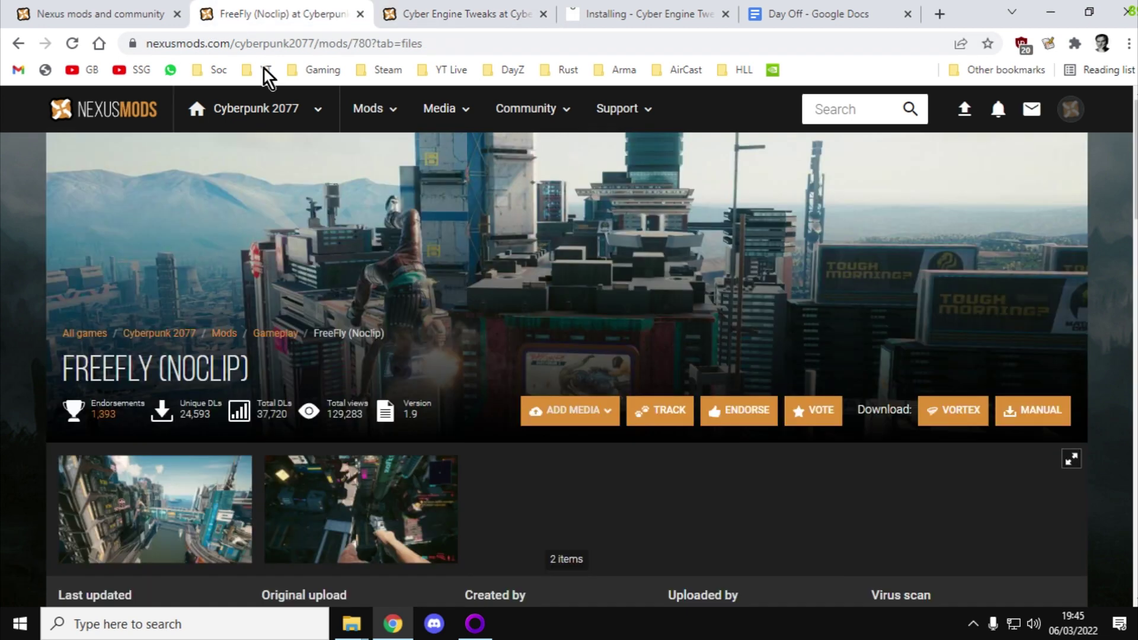